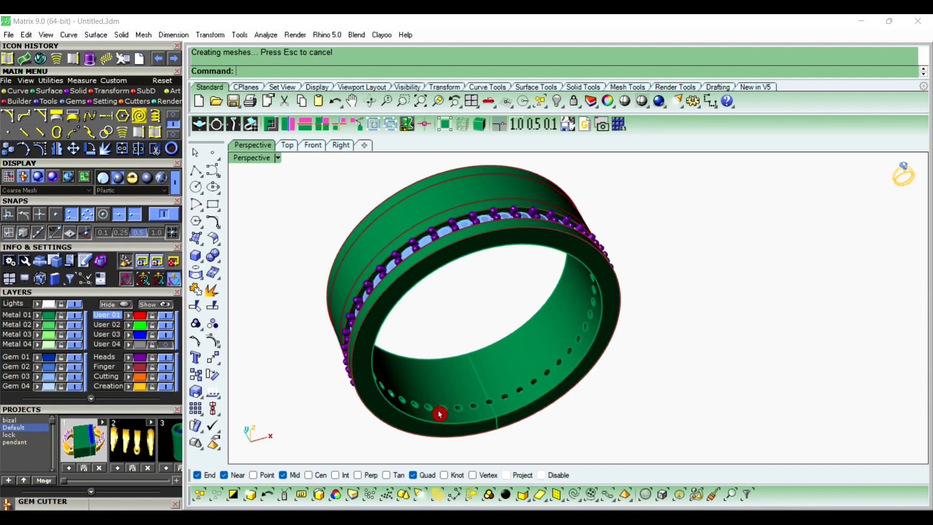
# Step: Orbit the green ring upright and side-on, with its gem row on the right
pyautogui.moveTo(630, 152)
pyautogui.mouseDown(button='right')
pyautogui.moveTo(683, 258)
pyautogui.moveTo(689, 317)
pyautogui.moveTo(535, 279)
pyautogui.moveTo(563, 264)
pyautogui.mouseUp(button='right')
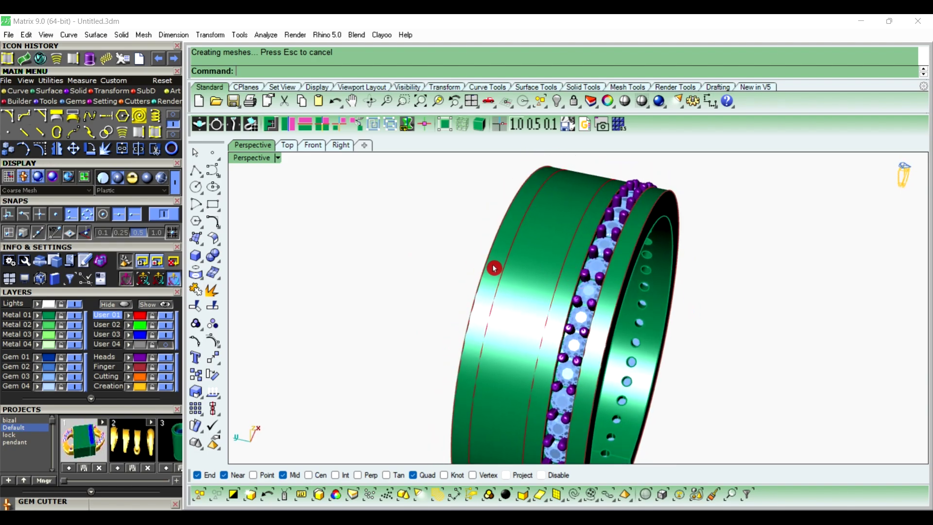
pyautogui.moveTo(565, 273)
pyautogui.mouseDown(button='right')
pyautogui.moveTo(602, 248)
pyautogui.moveTo(540, 290)
pyautogui.moveTo(567, 246)
pyautogui.mouseUp(button='right')
# Step: Loft a straight-section surface across the selected curves on the band
pyautogui.click(568, 245)
pyautogui.click(618, 273)
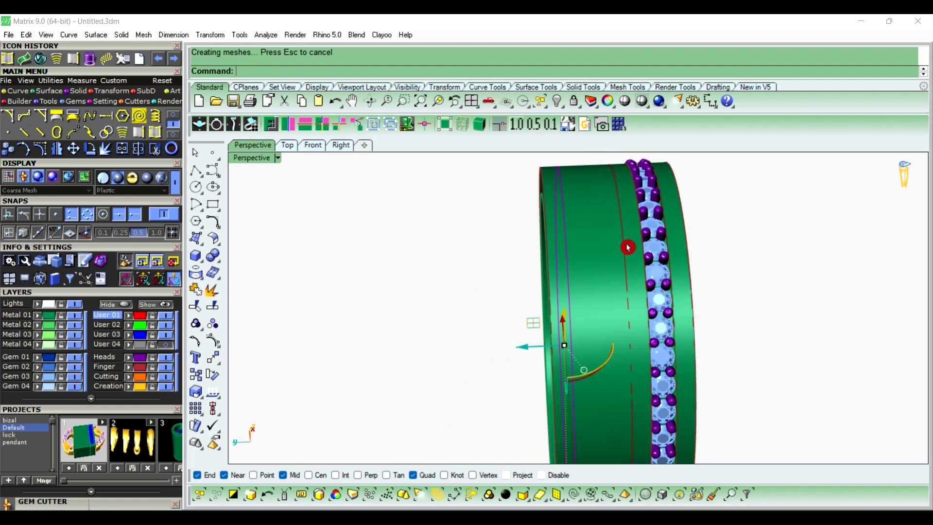
pyautogui.click(626, 258)
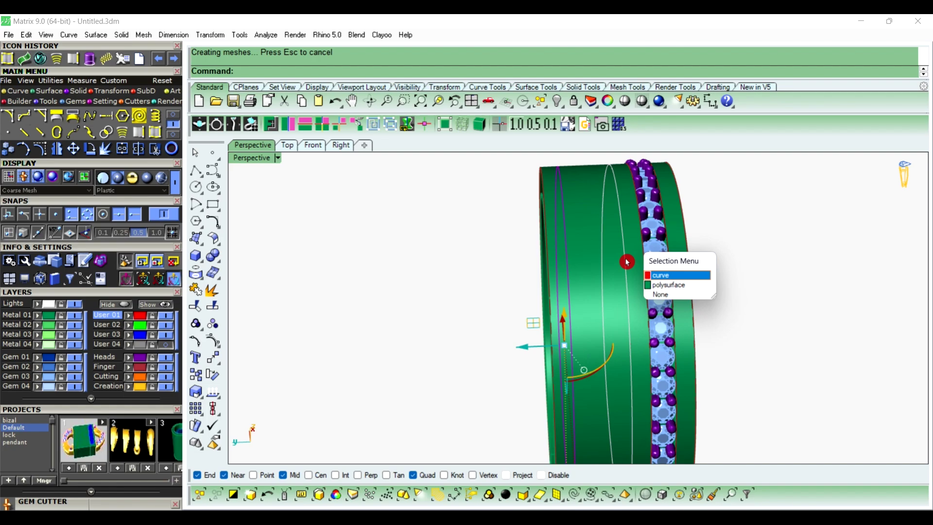
pyautogui.click(649, 275)
pyautogui.write('Loft')
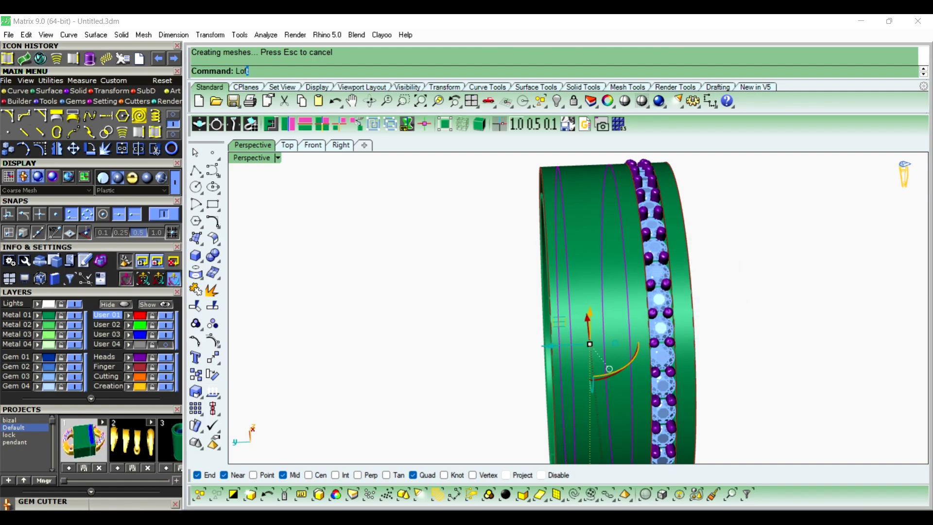
pyautogui.press('Return')
pyautogui.click(626, 270)
pyautogui.rightClick(627, 271)
pyautogui.rightClick(627, 271)
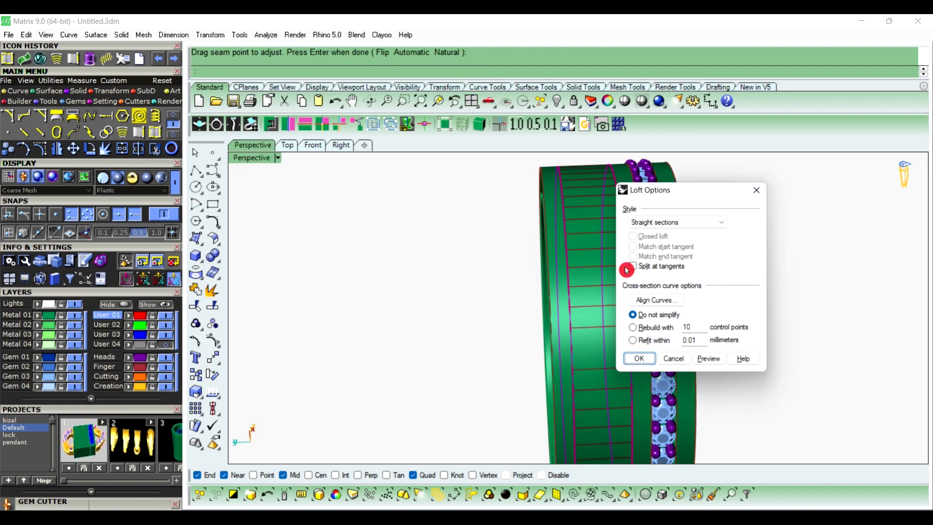
pyautogui.press('Return')
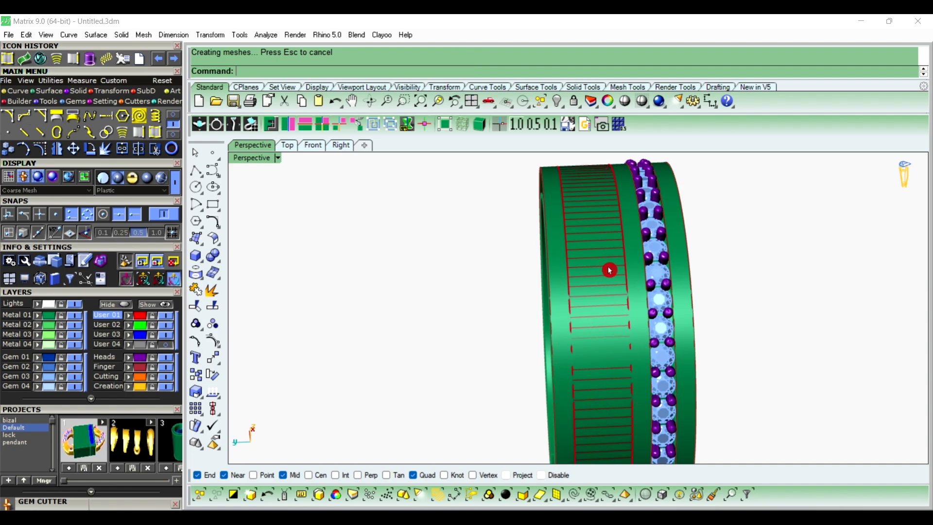
# Step: Offset the lofted surface 0.5 inward into a solid red band
pyautogui.click(613, 274)
pyautogui.click(636, 297)
pyautogui.write('Off')
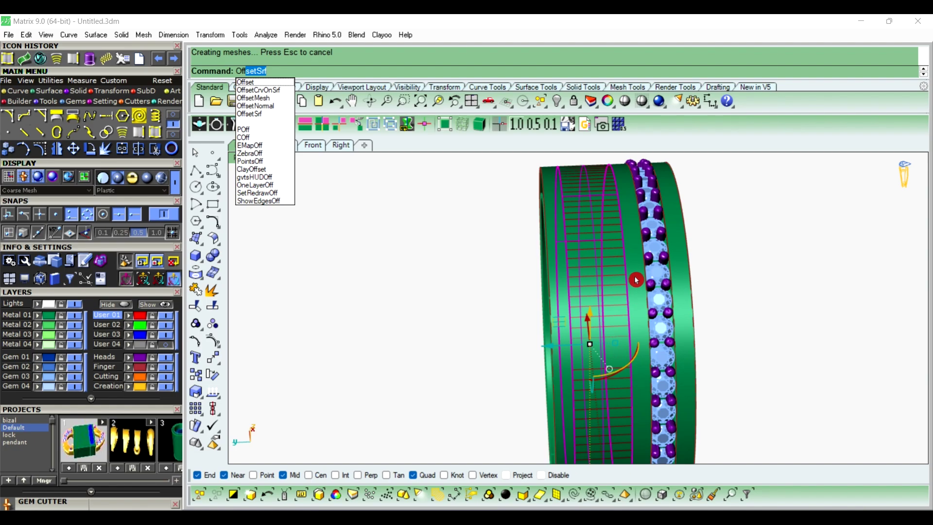
pyautogui.click(267, 118)
pyautogui.click(578, 254)
pyautogui.write('5')
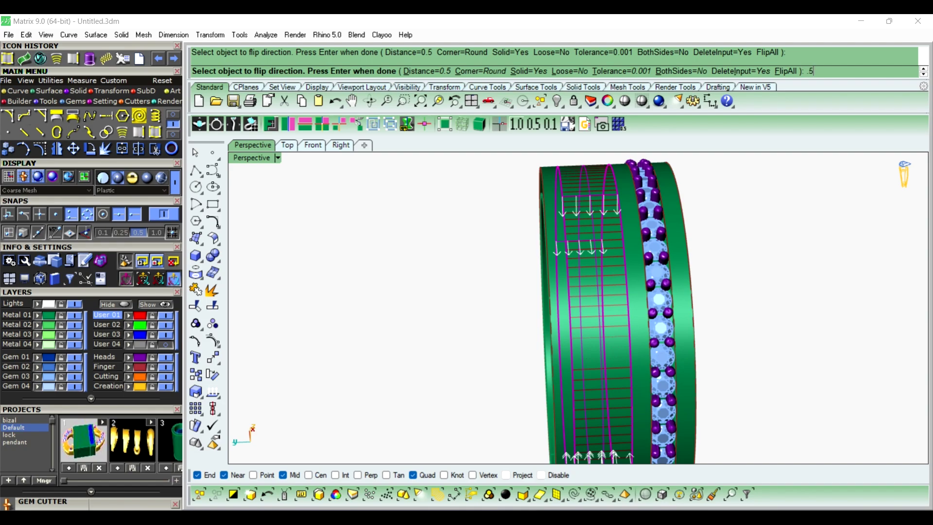
pyautogui.press('Return')
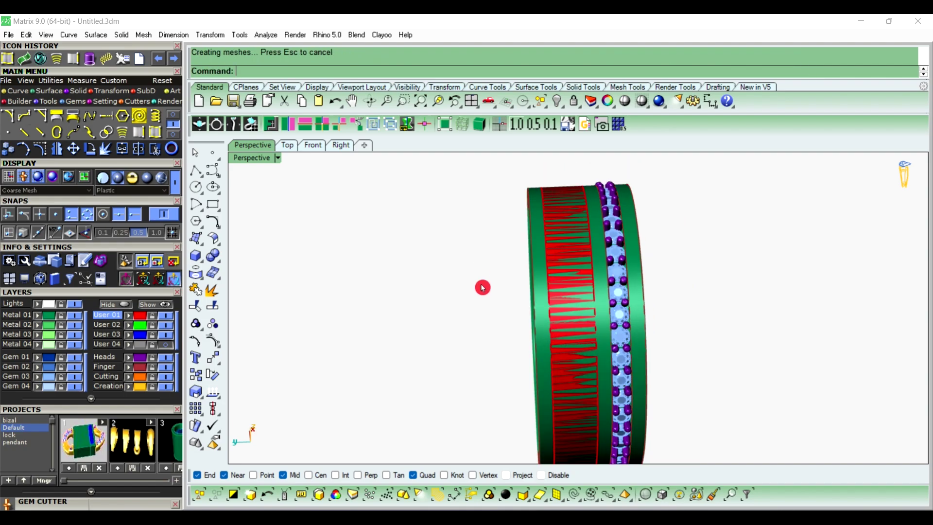
pyautogui.moveTo(482, 287); pyautogui.dragTo(579, 243, button='right')
# Step: Boolean-subtract the red band from the ring, keeping the red band as a separate object
pyautogui.scroll(3, 592, 247)
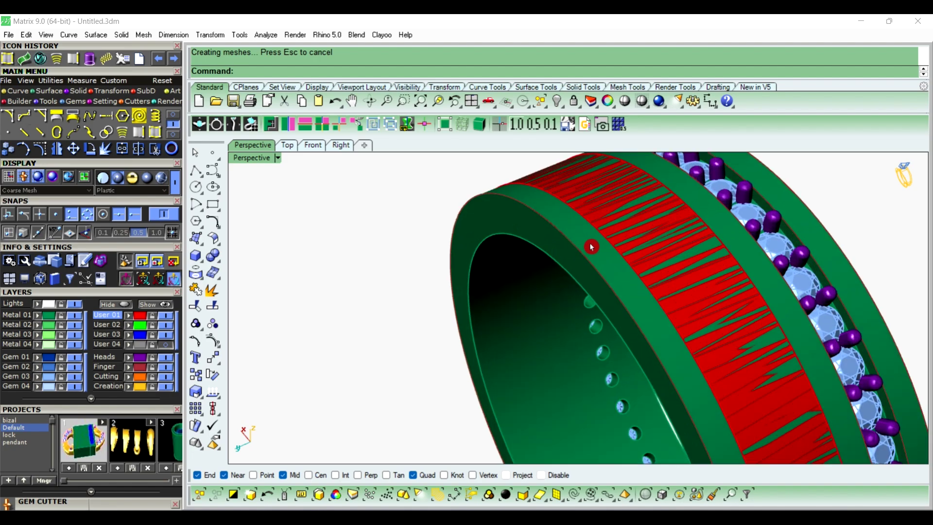
pyautogui.click(599, 253)
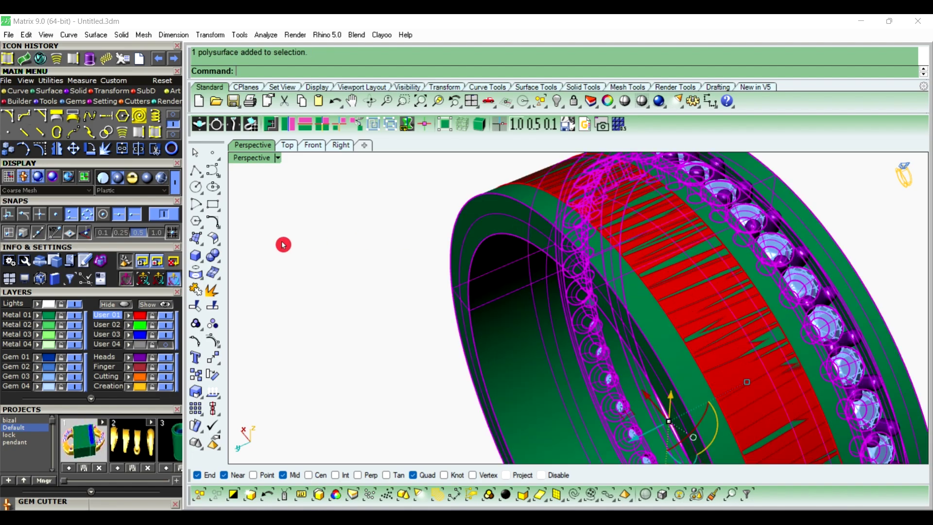
pyautogui.click(218, 266)
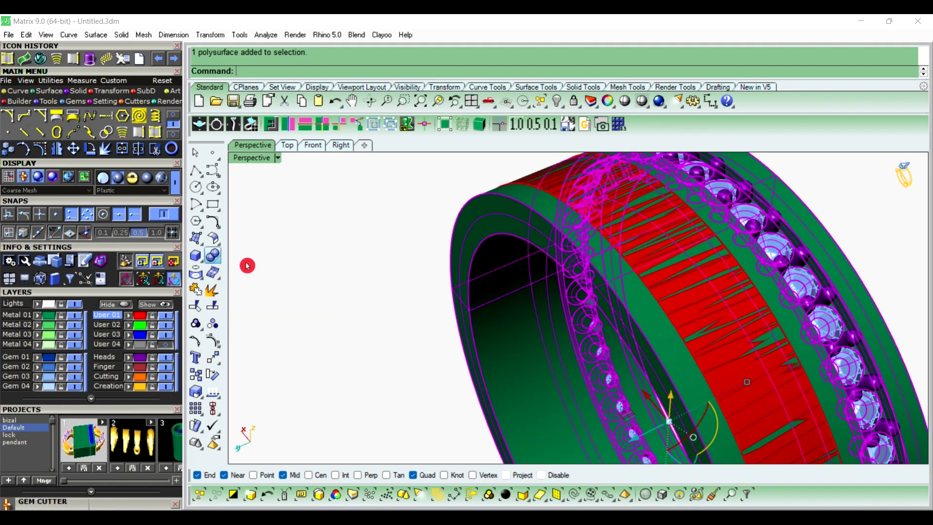
pyautogui.click(412, 71)
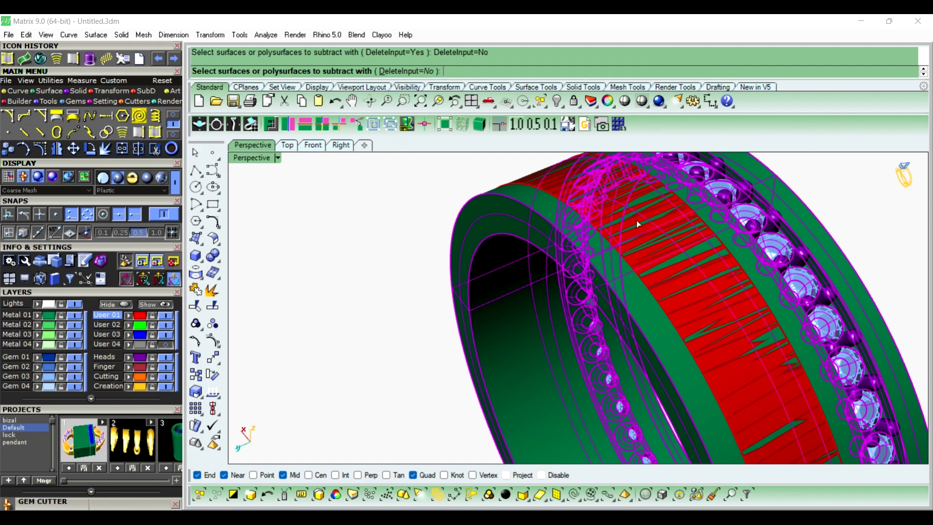
pyautogui.click(646, 238)
pyautogui.press('Return')
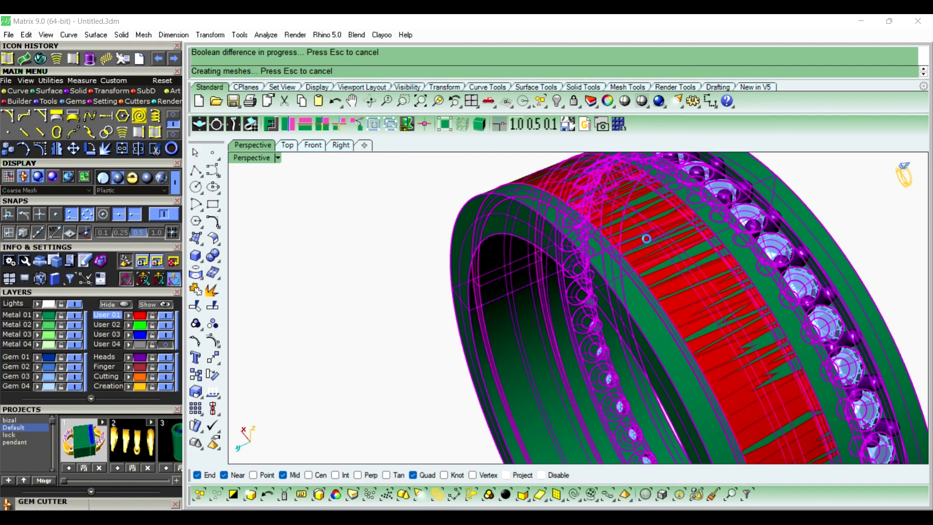
# Step: Hide the red band
pyautogui.scroll(-3, 348, 271)
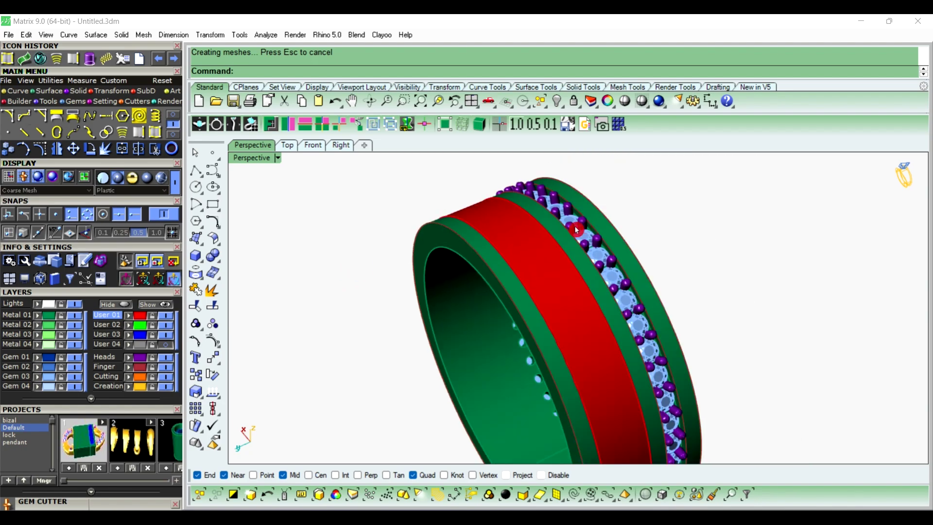
pyautogui.click(539, 255)
pyautogui.click(578, 123)
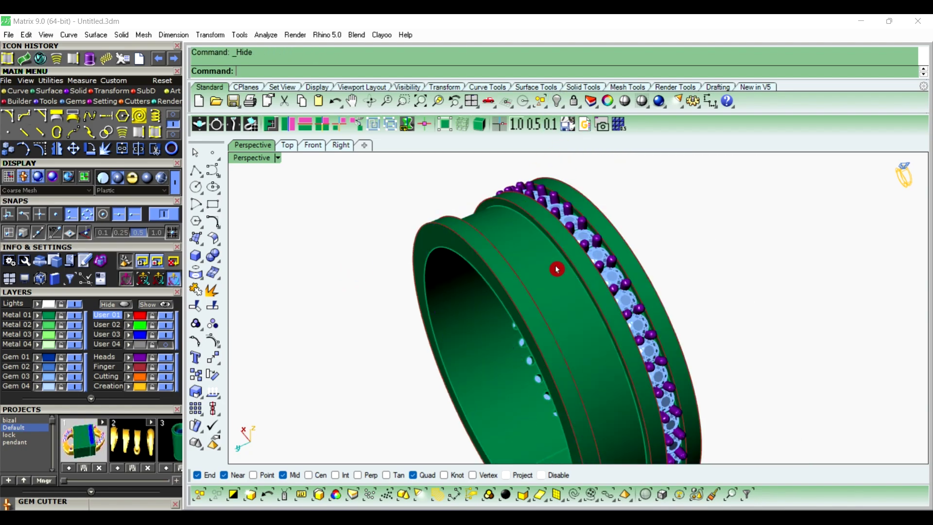
# Step: Unhide the red band and orbit around the ring to inspect it seated in the groove
pyautogui.moveTo(556, 267)
pyautogui.mouseDown(button='right')
pyautogui.moveTo(526, 288)
pyautogui.moveTo(560, 306)
pyautogui.mouseUp(button='right')
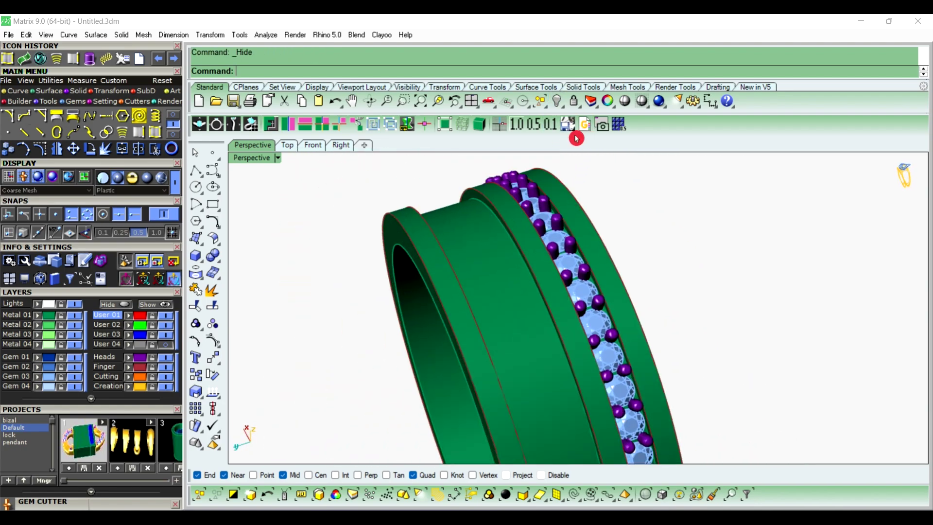
pyautogui.click(562, 109)
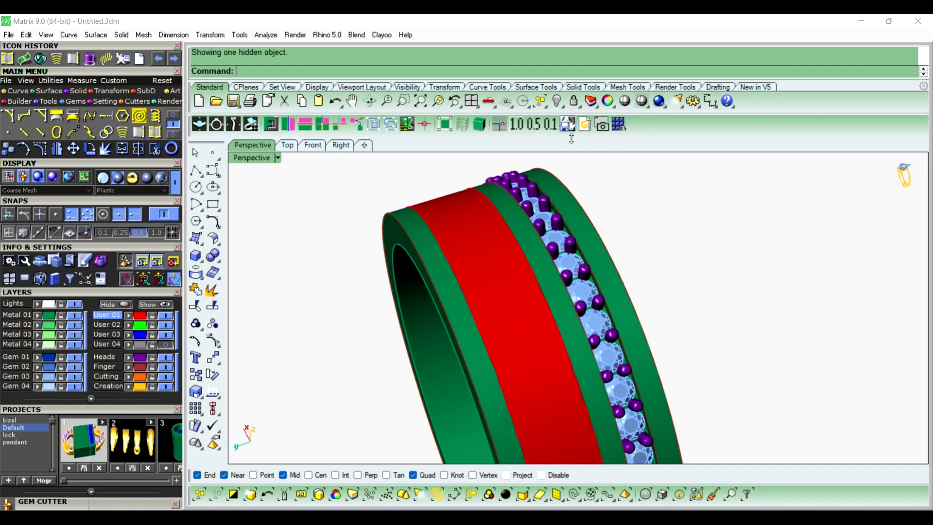
pyautogui.moveTo(573, 243)
pyautogui.mouseDown(button='right')
pyautogui.moveTo(515, 260)
pyautogui.moveTo(579, 262)
pyautogui.moveTo(557, 253)
pyautogui.moveTo(608, 278)
pyautogui.moveTo(497, 257)
pyautogui.mouseUp(button='right')
pyautogui.scroll(-5, 579, 262)
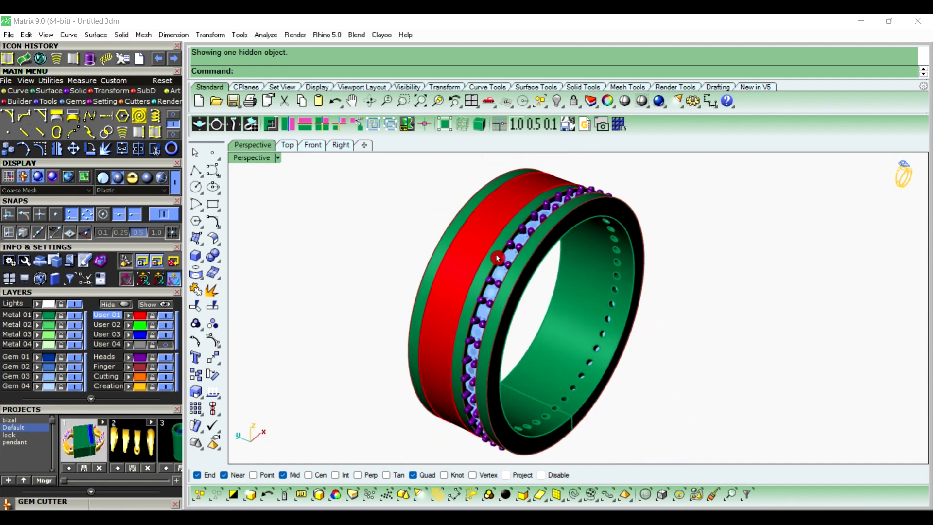
pyautogui.click(497, 257)
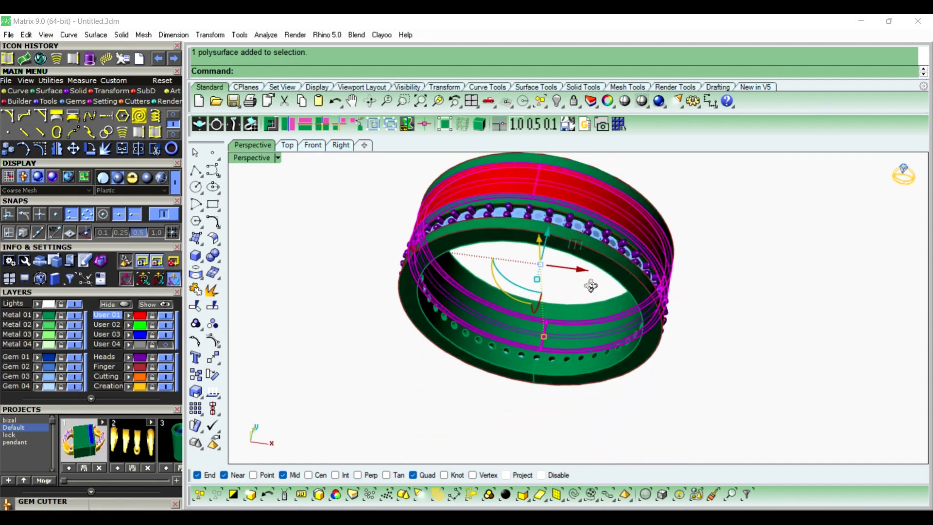
pyautogui.moveTo(722, 250)
pyautogui.mouseDown(button='right')
pyautogui.moveTo(687, 260)
pyautogui.moveTo(724, 261)
pyautogui.moveTo(475, 194)
pyautogui.moveTo(662, 244)
pyautogui.moveTo(564, 246)
pyautogui.moveTo(581, 280)
pyautogui.moveTo(576, 293)
pyautogui.mouseUp(button='right')
pyautogui.click(687, 260)
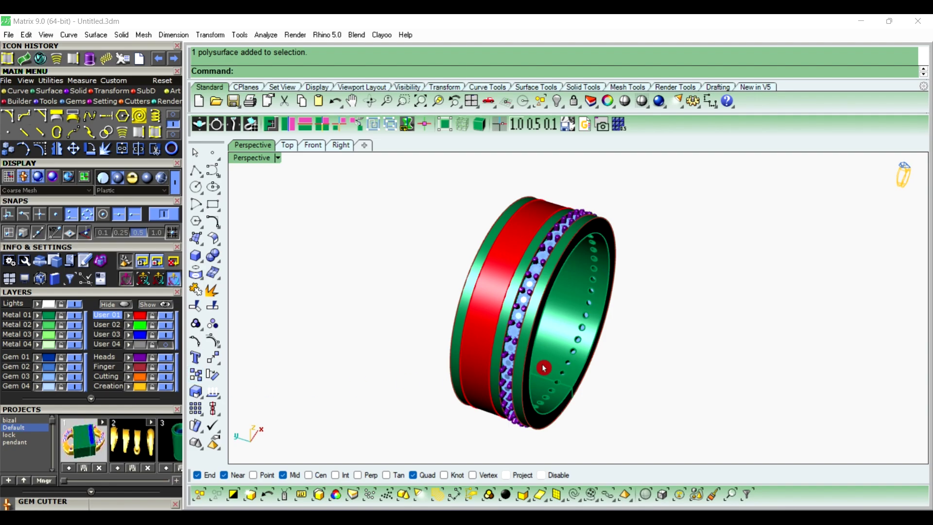
pyautogui.click(574, 494)
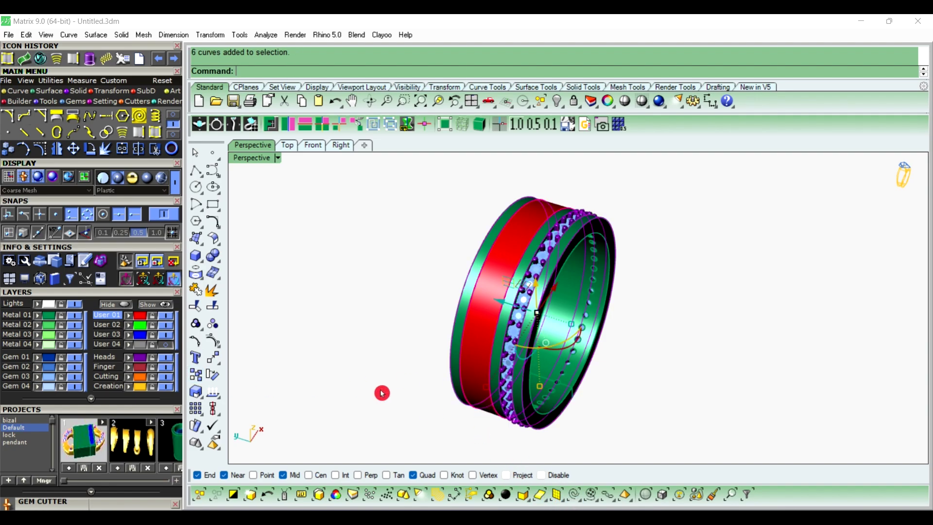
pyautogui.click(335, 278)
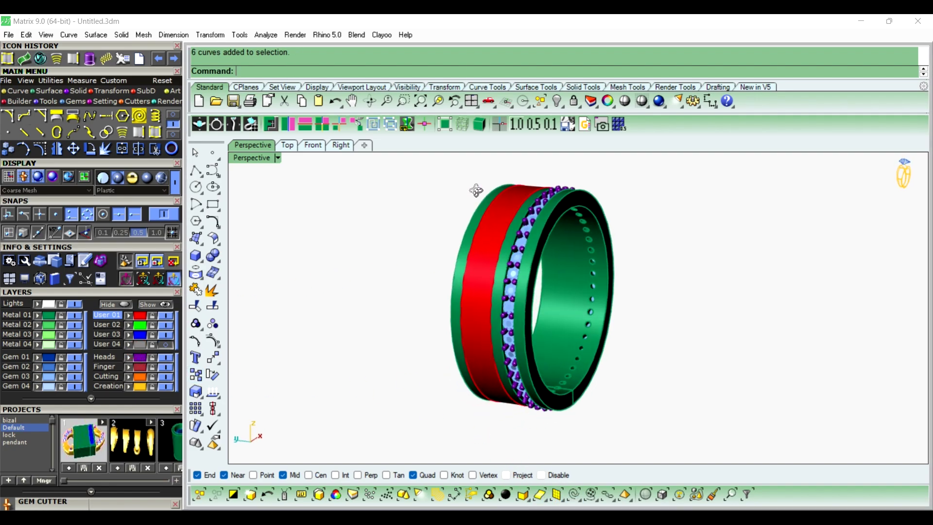
pyautogui.moveTo(475, 192)
pyautogui.mouseDown(button='right')
pyautogui.moveTo(439, 291)
pyautogui.moveTo(474, 262)
pyautogui.mouseUp(button='right')
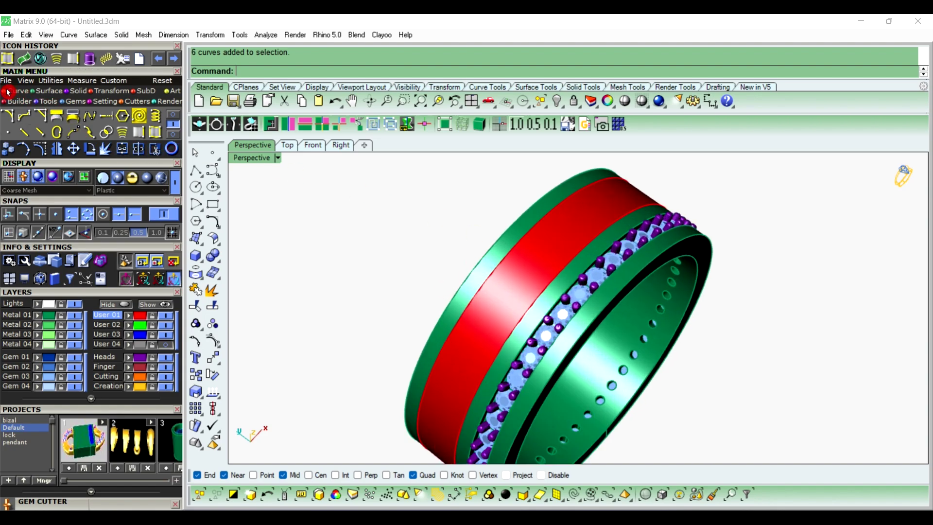
# Step: In the Texture Builder, load the 'ribs strong' image from the Textures folder
pyautogui.click(131, 100)
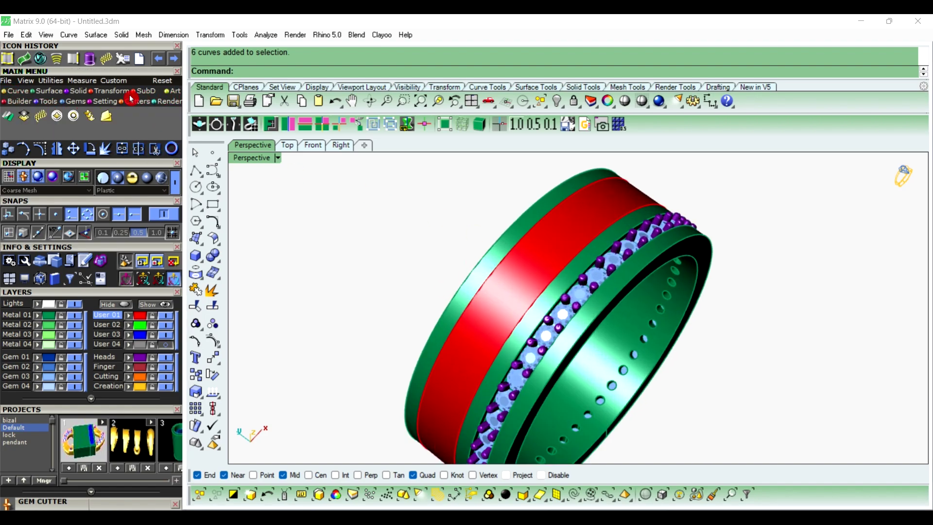
pyautogui.click(41, 117)
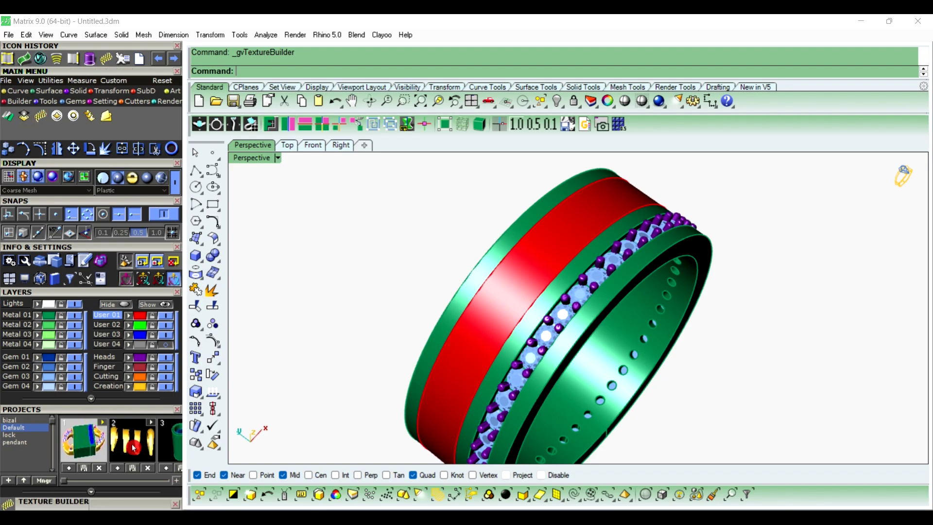
pyautogui.scroll(-7, 132, 411)
pyautogui.scroll(-5, 98, 364)
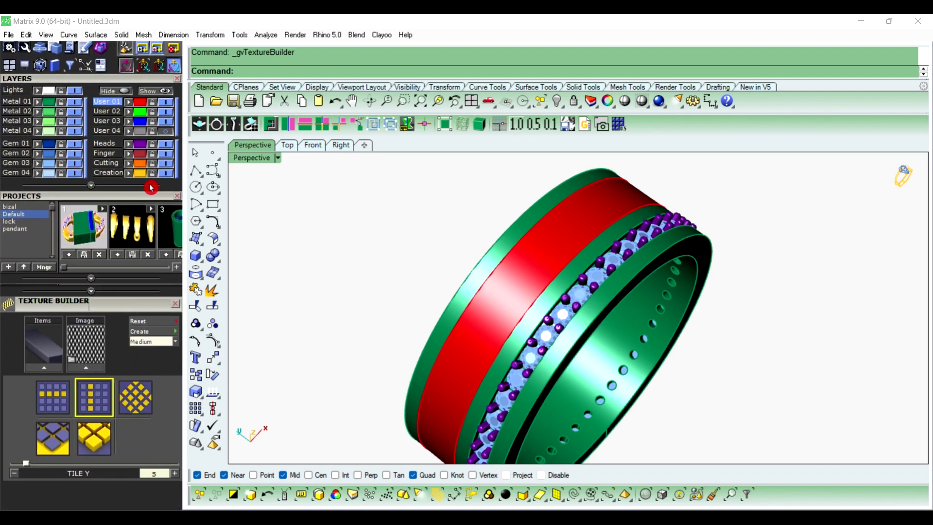
pyautogui.click(72, 327)
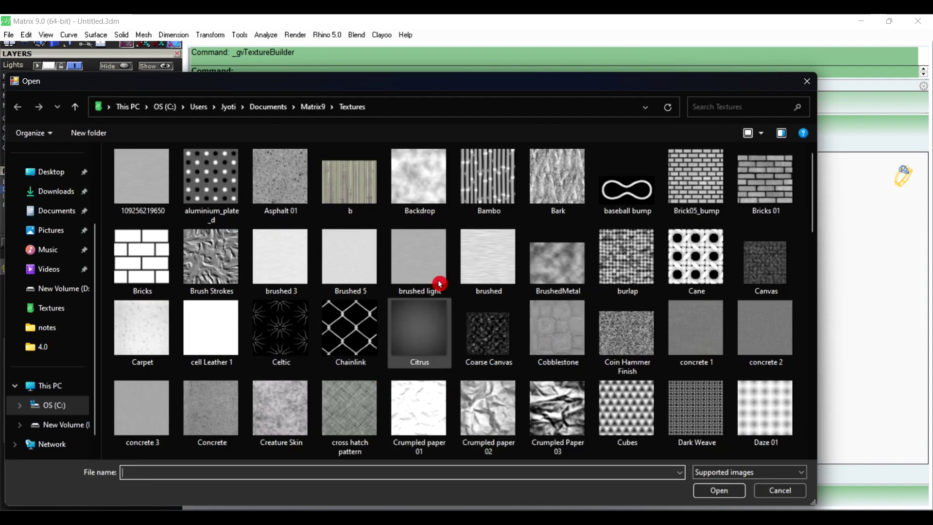
pyautogui.scroll(-5, 526, 386)
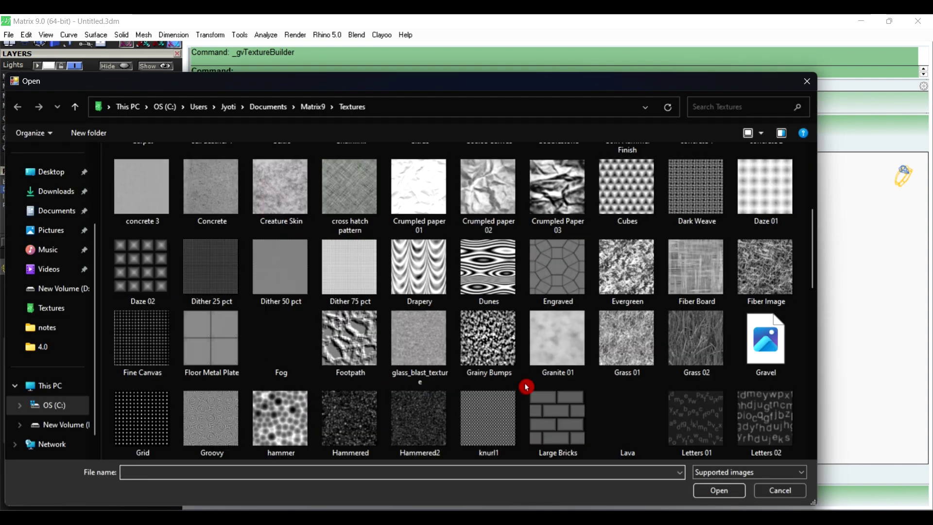
pyautogui.scroll(-3, 526, 387)
pyautogui.click(617, 428)
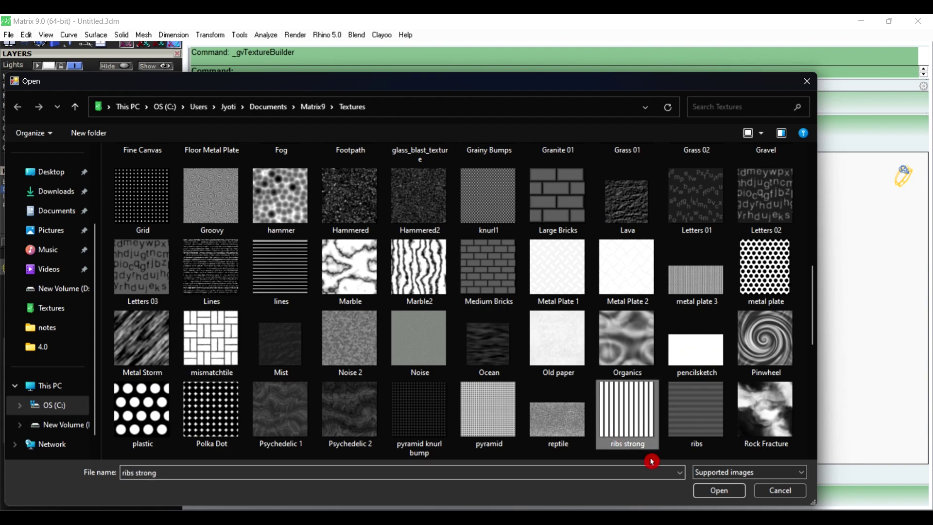
pyautogui.click(727, 494)
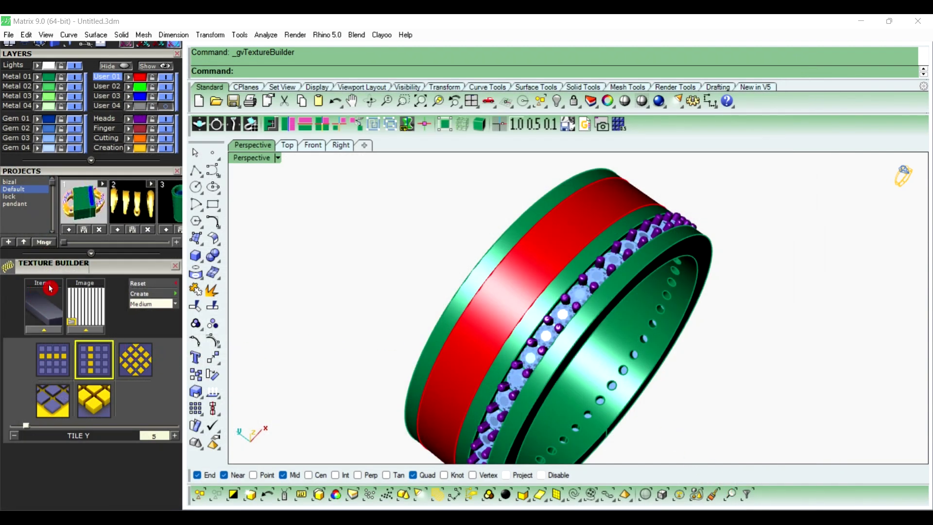
# Step: Generate the ribbed displacement preview on the ring's red band
pyautogui.click(497, 294)
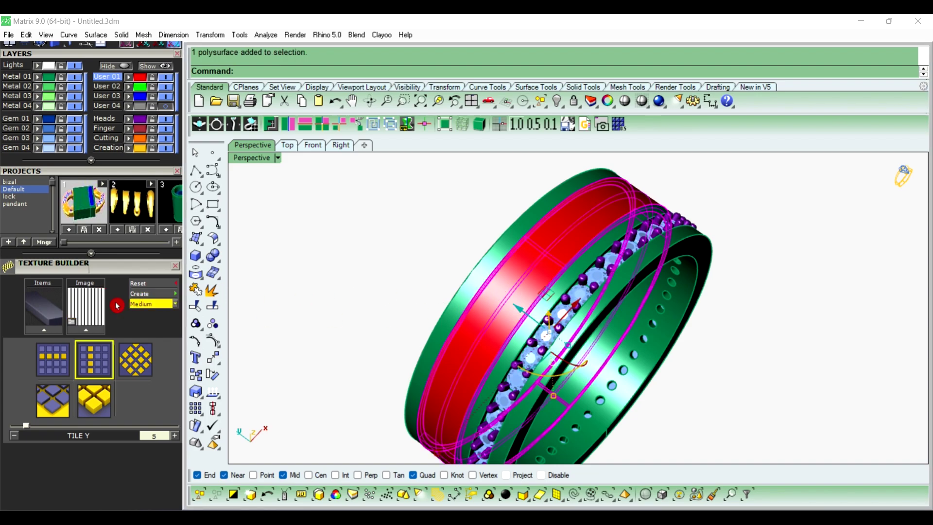
pyautogui.click(44, 330)
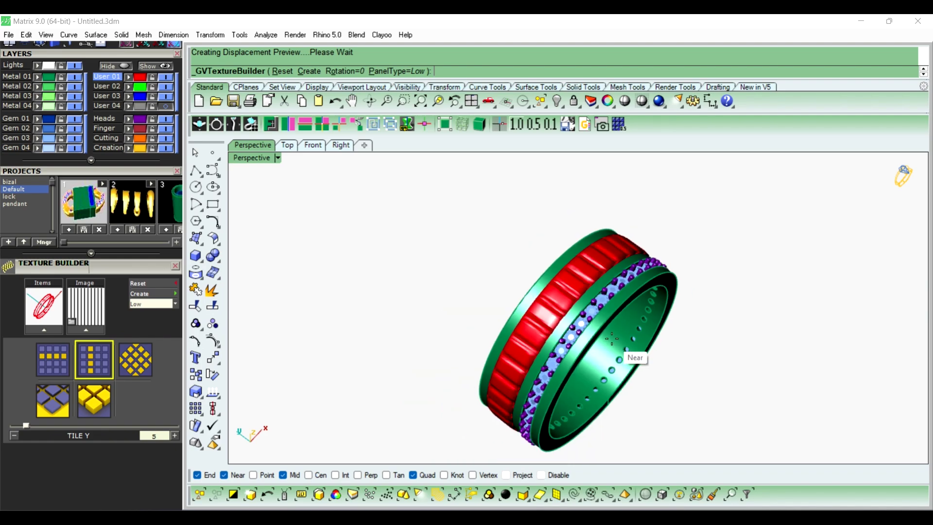
pyautogui.scroll(-3, 626, 358)
pyautogui.scroll(5, 575, 262)
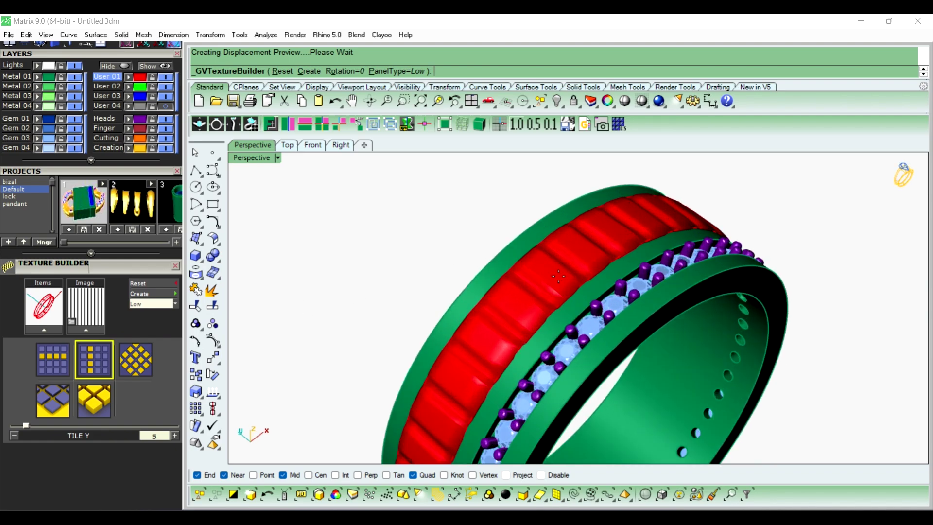
# Step: Raise the displacement quality from Low through Medium to High, then view the ring side-on
pyautogui.click(153, 309)
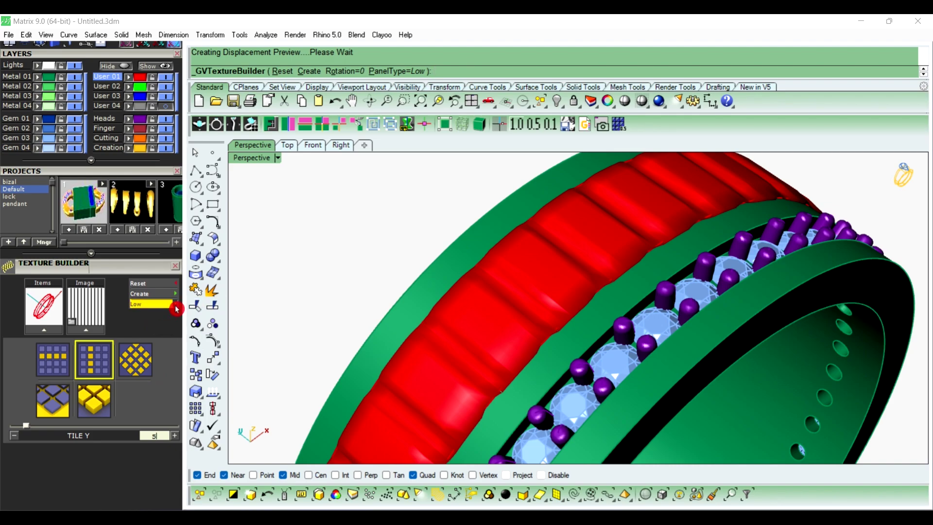
pyautogui.click(176, 307)
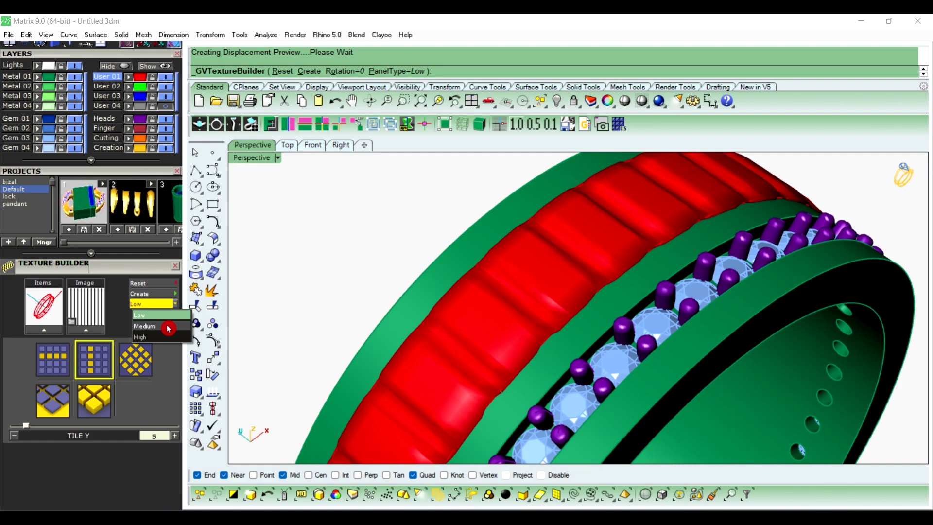
pyautogui.click(168, 329)
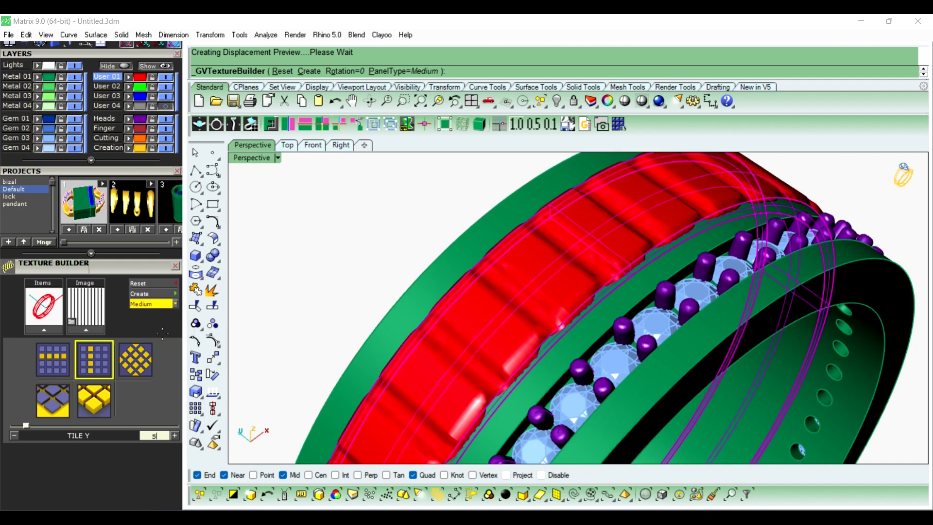
pyautogui.click(168, 338)
pyautogui.scroll(-5, 533, 261)
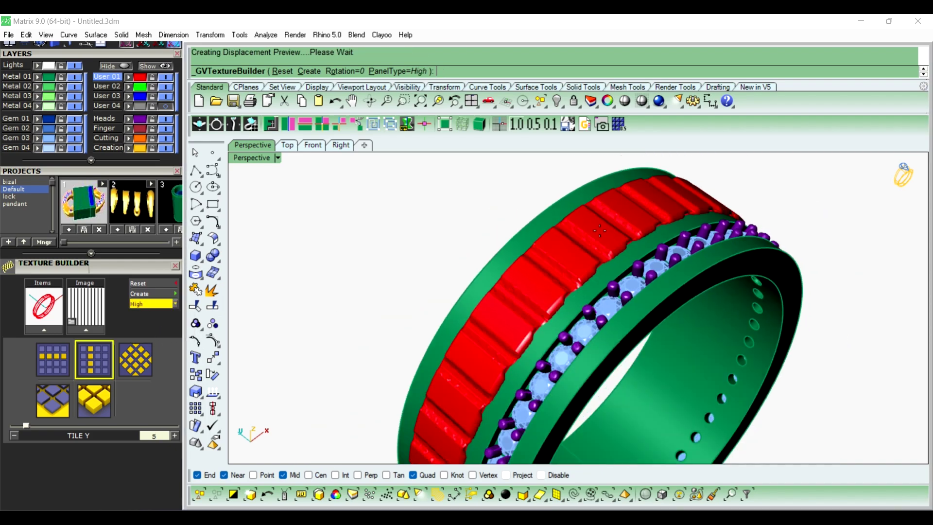
pyautogui.moveTo(803, 204); pyautogui.dragTo(514, 201, button='right')
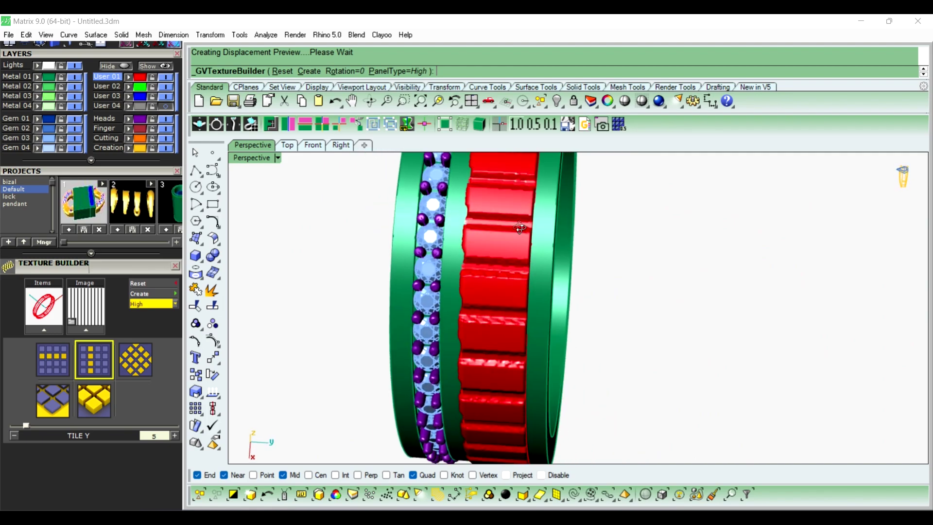
# Step: Raise the rib texture's TILE X from 3 to 5
pyautogui.moveTo(514, 200)
pyautogui.mouseDown(button='right')
pyautogui.moveTo(625, 267)
pyautogui.moveTo(689, 222)
pyautogui.mouseUp(button='right')
pyautogui.scroll(2, 632, 252)
pyautogui.scroll(2, 509, 299)
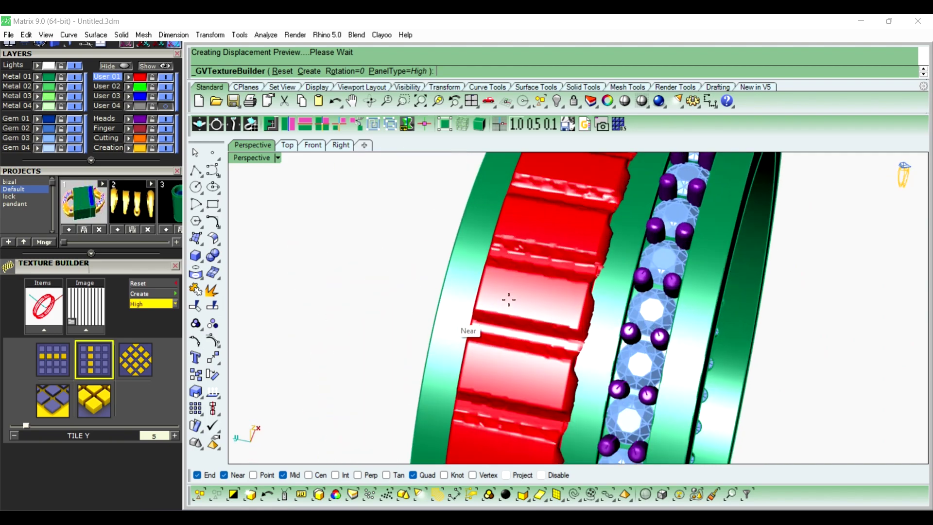
pyautogui.click(54, 366)
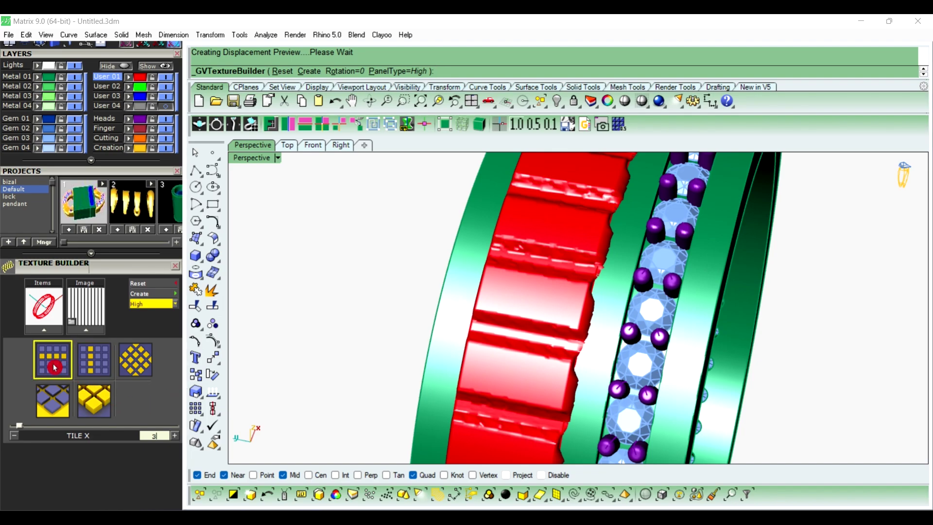
pyautogui.click(163, 437)
pyautogui.doubleClick(156, 437)
pyautogui.click(176, 440)
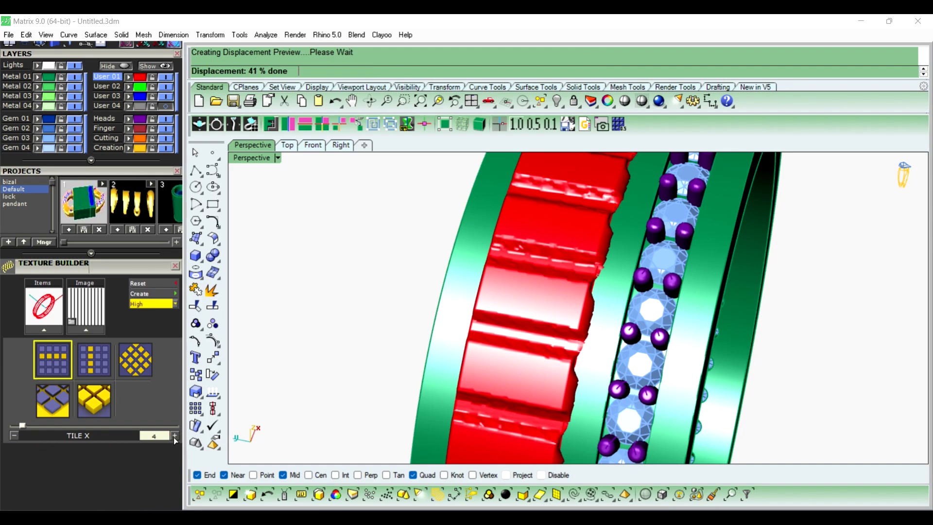
pyautogui.click(175, 441)
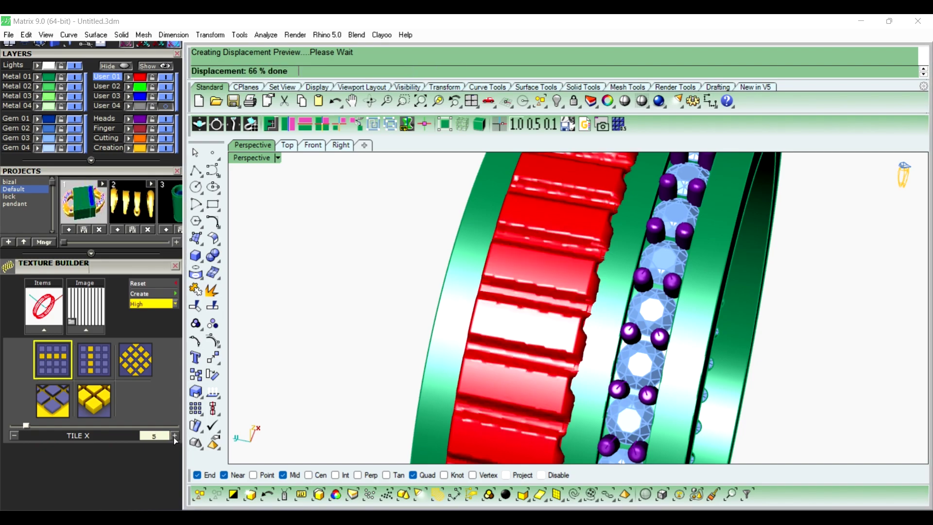
# Step: Lower the rib texture's TILE Y from 5 to 3
pyautogui.scroll(-5, 572, 254)
pyautogui.scroll(2, 604, 217)
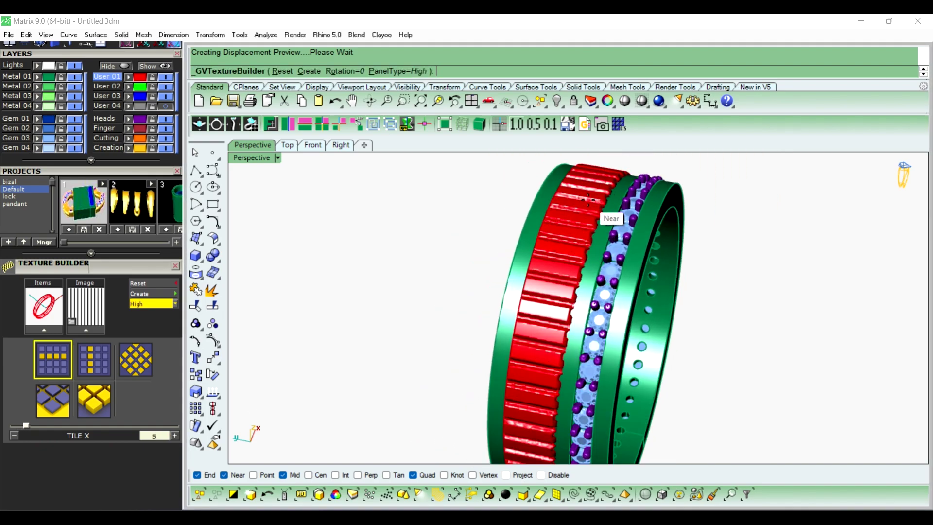
pyautogui.scroll(3, 604, 218)
pyautogui.click(94, 371)
pyautogui.click(95, 419)
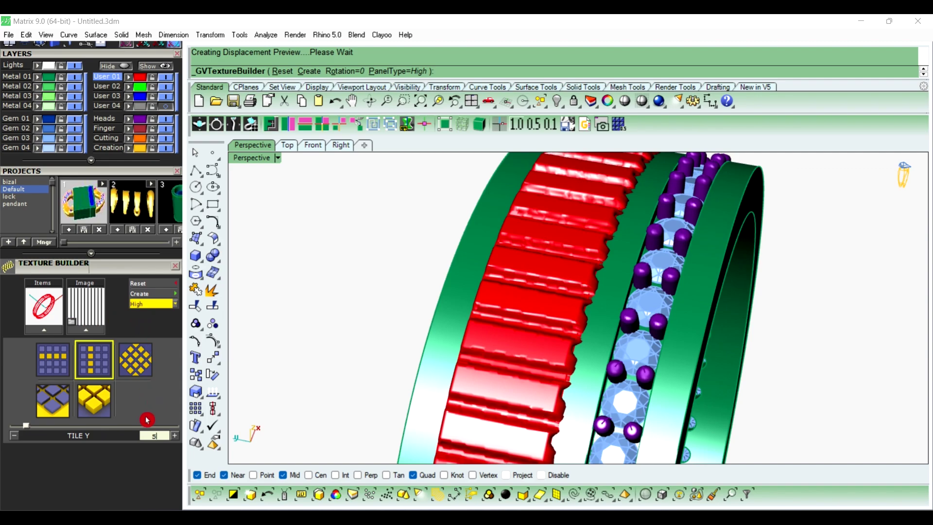
pyautogui.click(17, 436)
pyautogui.click(17, 437)
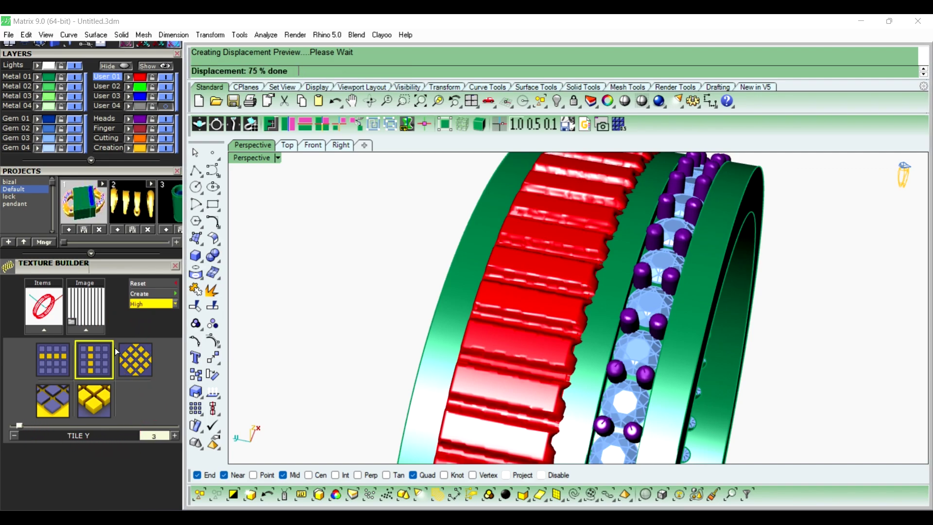
pyautogui.click(138, 379)
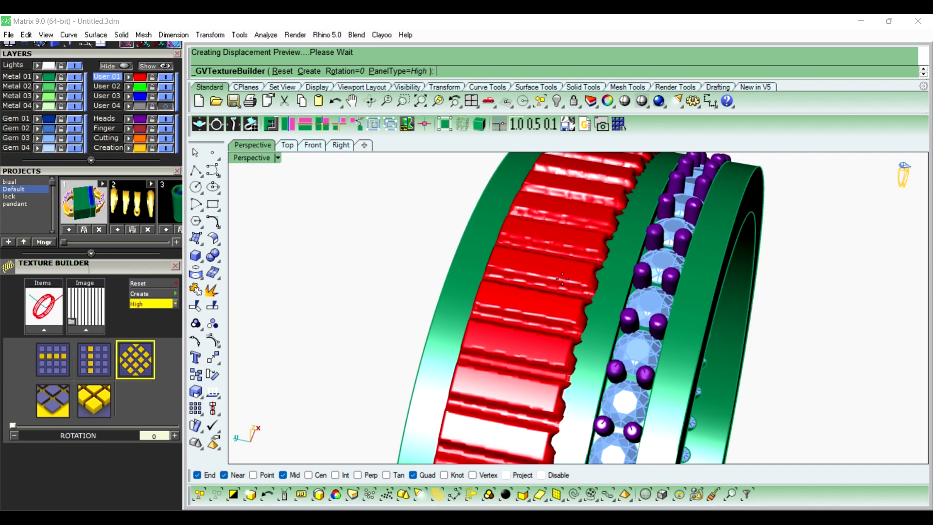
# Step: Set the rib texture rotation to 53 so the ribs run diagonally, and check the inner side
pyautogui.click(49, 442)
pyautogui.moveTo(18, 428); pyautogui.dragTo(60, 427)
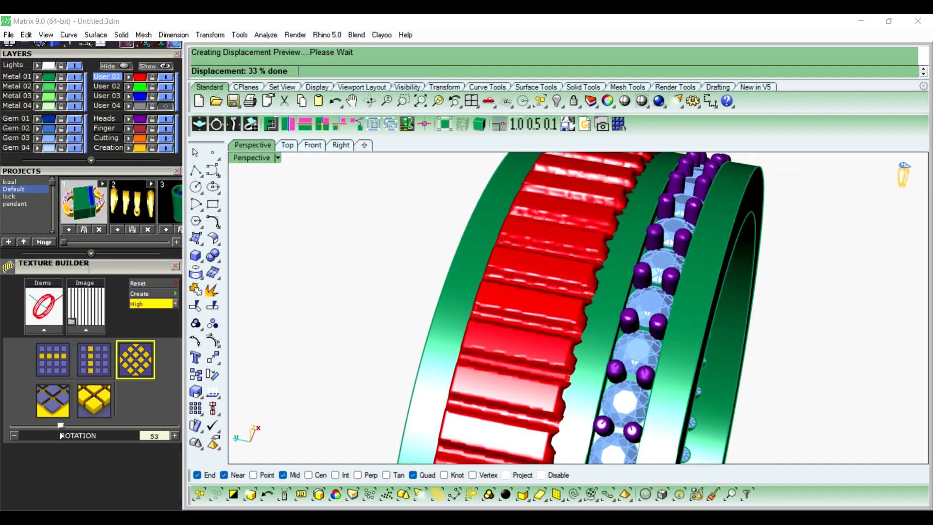
pyautogui.scroll(-2, 597, 281)
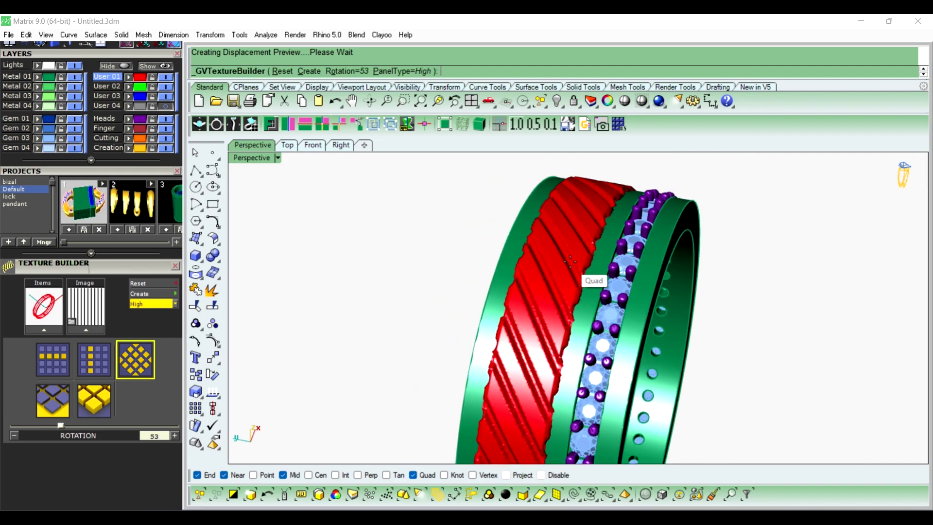
pyautogui.scroll(-1, 627, 275)
pyautogui.moveTo(786, 201)
pyautogui.mouseDown(button='right')
pyautogui.moveTo(588, 247)
pyautogui.moveTo(577, 281)
pyautogui.mouseUp(button='right')
pyautogui.scroll(1, 577, 281)
pyautogui.scroll(1, 576, 280)
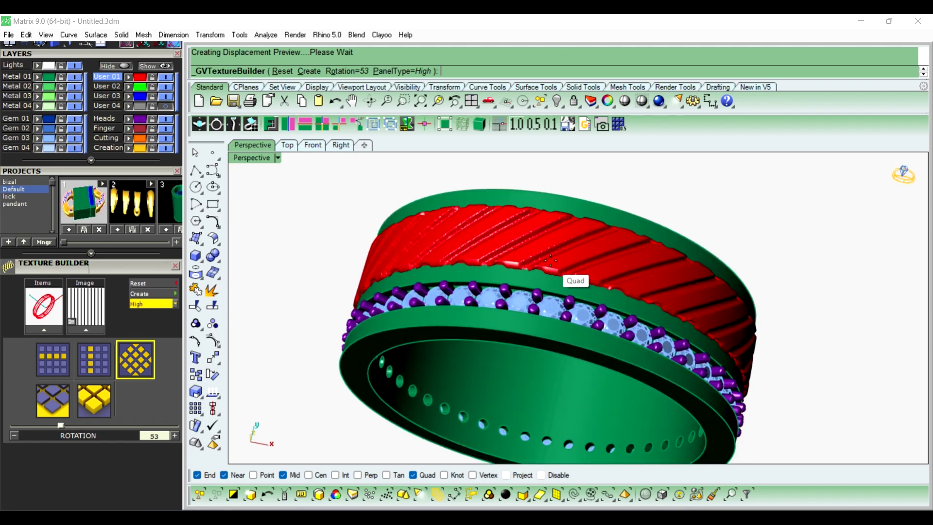
pyautogui.scroll(1, 559, 261)
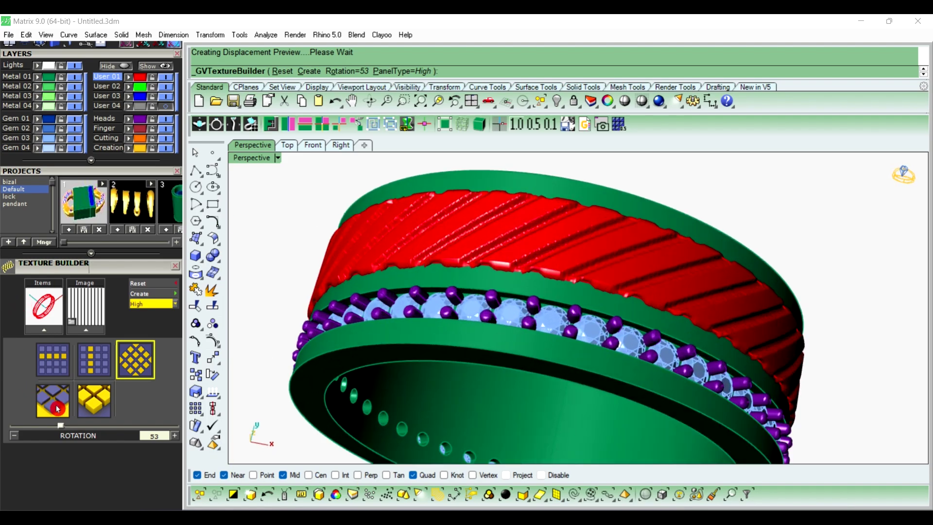
pyautogui.click(52, 400)
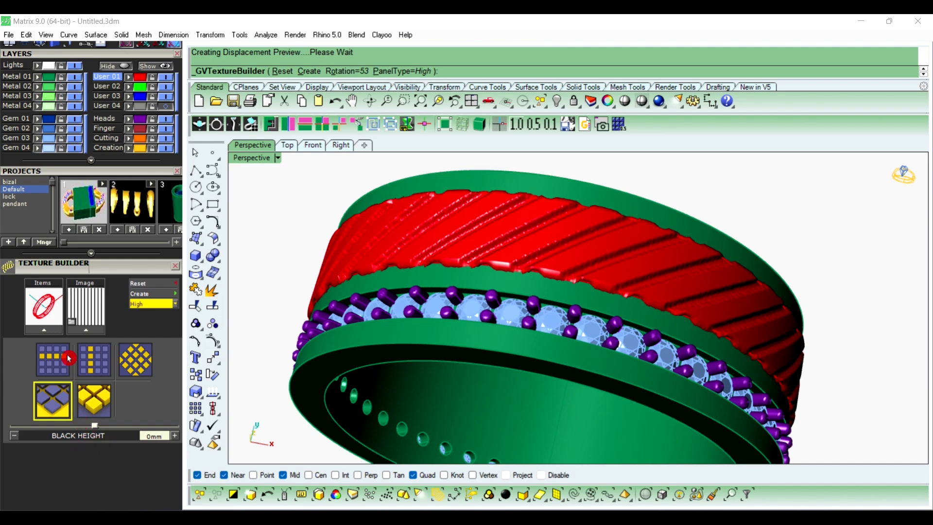
pyautogui.click(83, 309)
# Step: Try a black height of 0.2mm, then set it back to 0mm
pyautogui.click(98, 400)
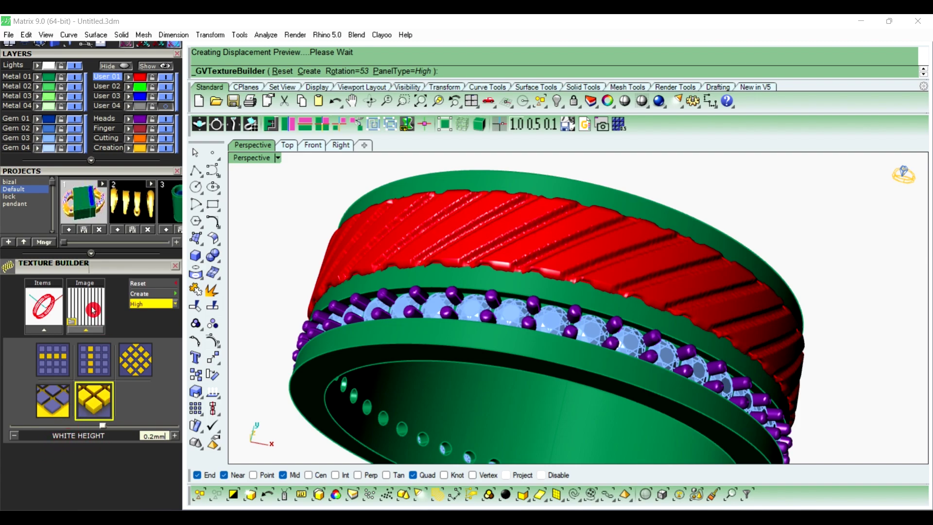
pyautogui.scroll(2, 538, 232)
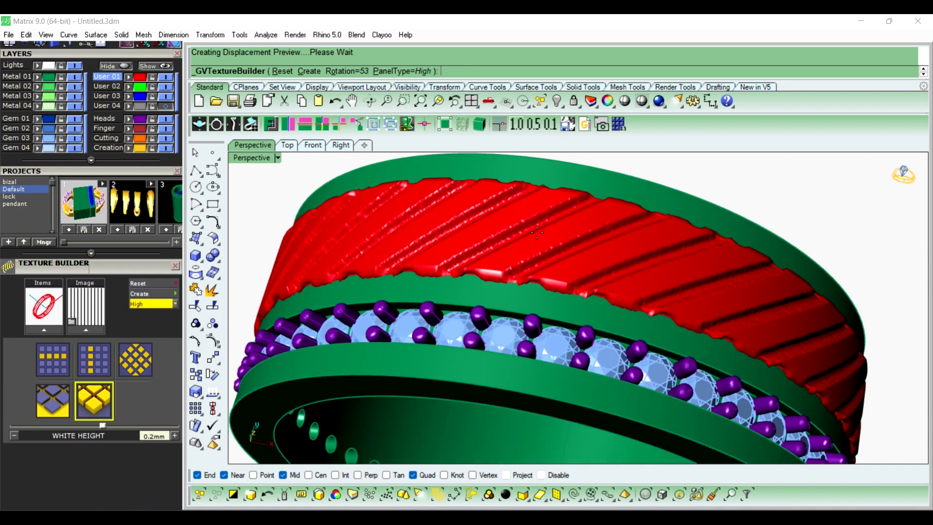
pyautogui.scroll(2, 549, 229)
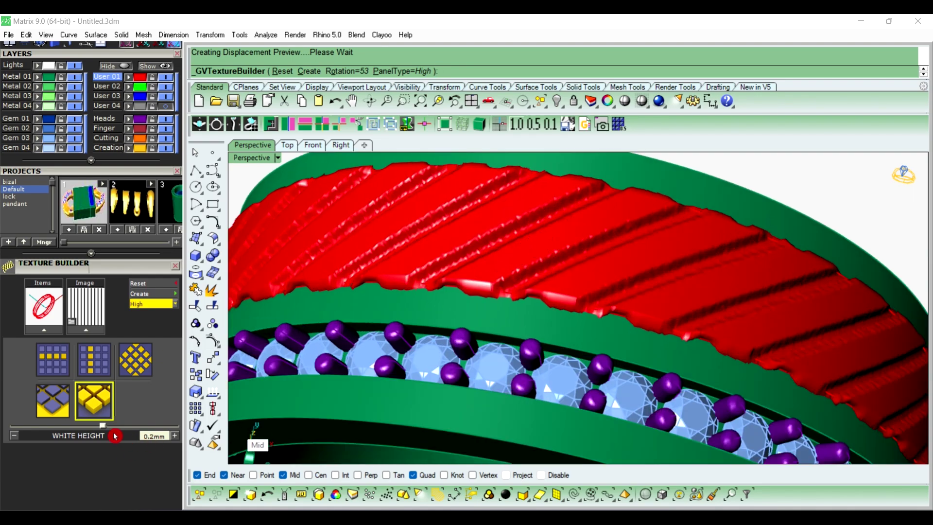
pyautogui.click(54, 403)
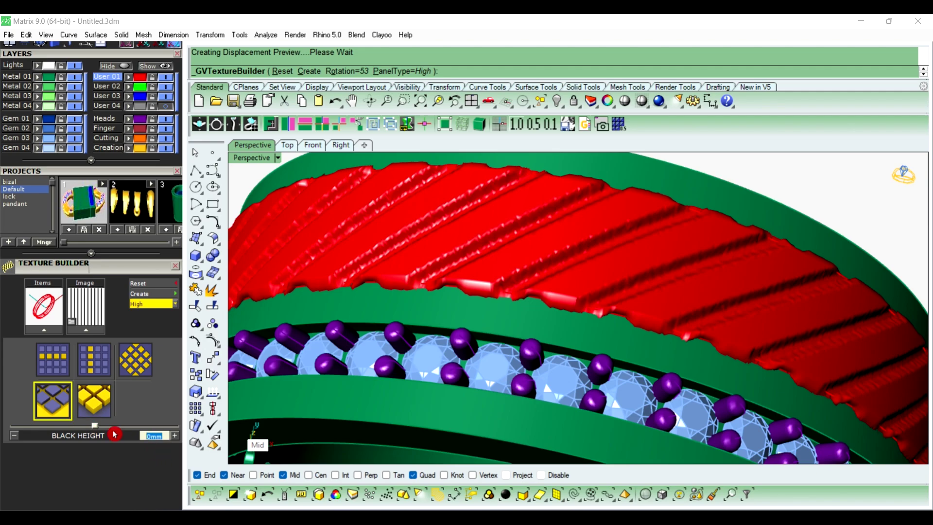
pyautogui.write('.2')
pyautogui.press('Return')
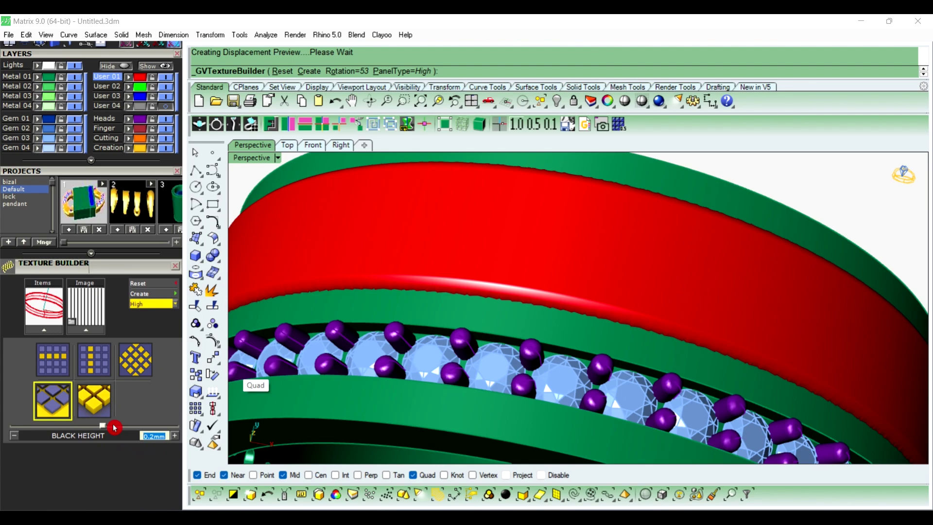
pyautogui.press('Return')
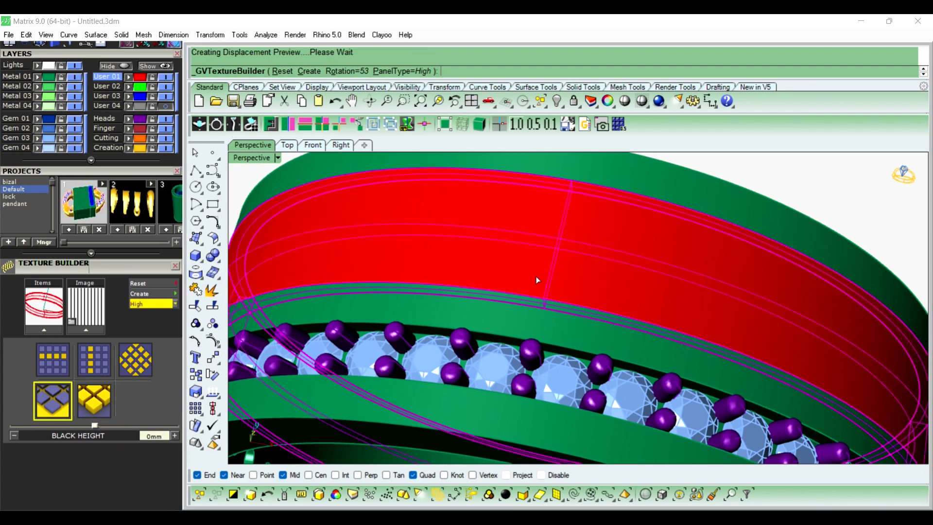
# Step: Orbit around the diagonally ribbed ring to a near side view
pyautogui.scroll(-3, 588, 277)
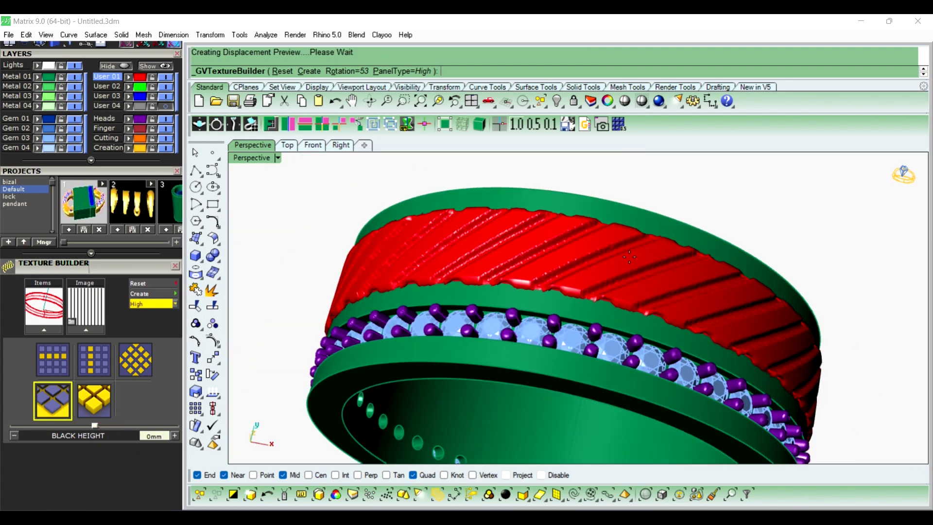
pyautogui.scroll(3, 629, 257)
pyautogui.moveTo(625, 301); pyautogui.dragTo(663, 294, button='right')
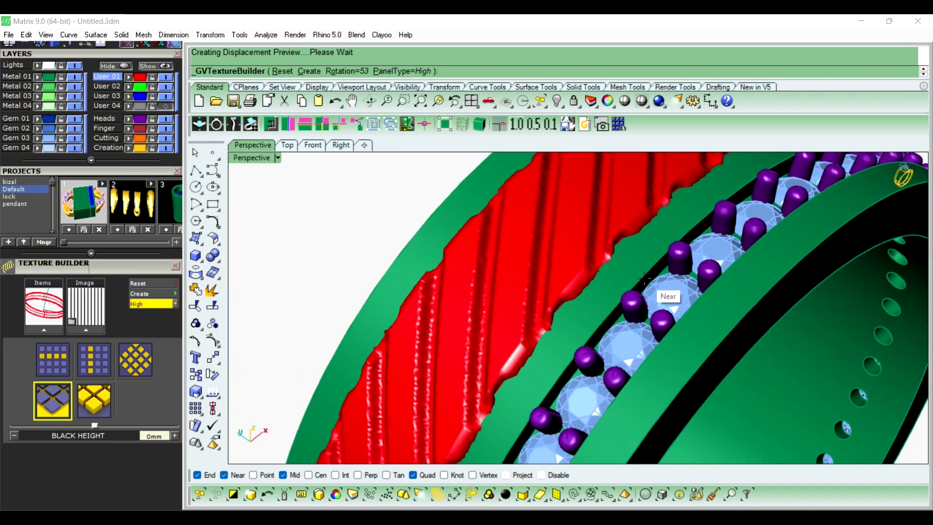
pyautogui.scroll(-2, 663, 293)
pyautogui.scroll(-2, 561, 294)
pyautogui.moveTo(394, 335)
pyautogui.mouseDown(button='right')
pyautogui.moveTo(456, 319)
pyautogui.moveTo(433, 333)
pyautogui.moveTo(505, 261)
pyautogui.mouseUp(button='right')
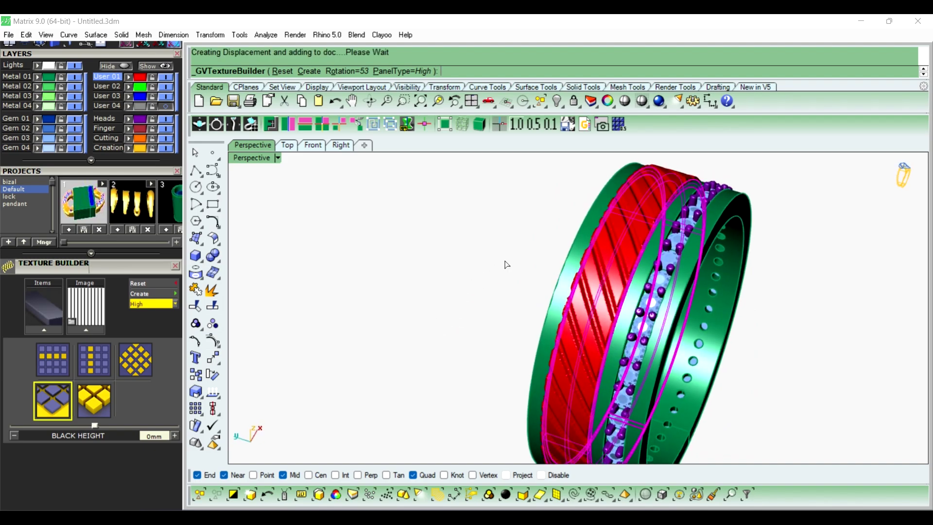
# Step: Finish the displacement command and switch to the Right view
pyautogui.rightClick(506, 264)
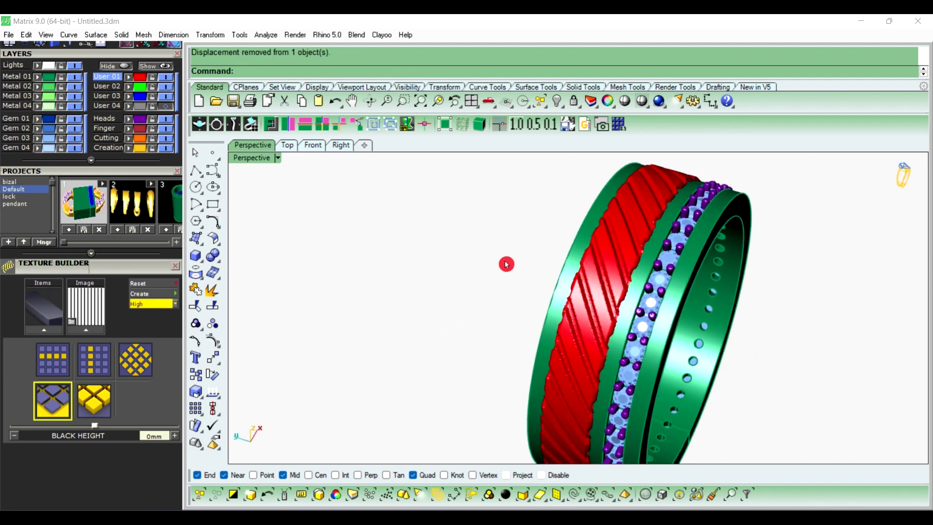
pyautogui.moveTo(569, 290)
pyautogui.mouseDown(button='right')
pyautogui.moveTo(430, 217)
pyautogui.moveTo(454, 285)
pyautogui.moveTo(582, 251)
pyautogui.moveTo(476, 212)
pyautogui.moveTo(497, 261)
pyautogui.mouseUp(button='right')
pyautogui.scroll(-3, 497, 261)
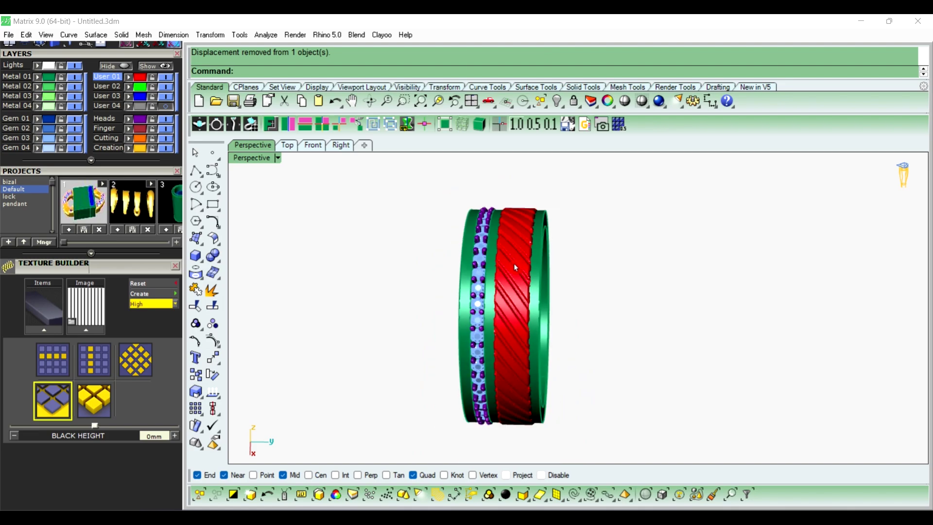
pyautogui.click(325, 181)
pyautogui.click(333, 148)
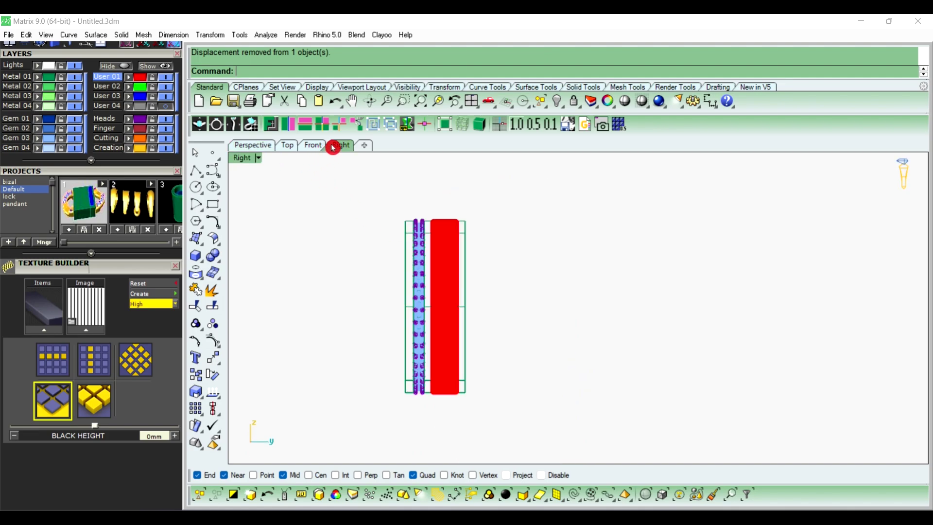
pyautogui.scroll(-2, 535, 287)
# Step: Alt-drag a copy of the ribbed ring to the right of the original
pyautogui.click(456, 276)
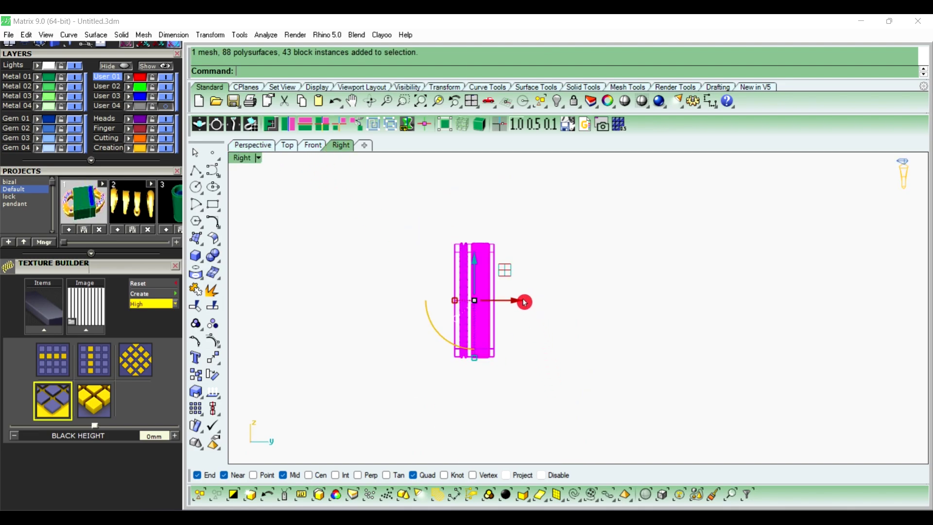
pyautogui.press('alt')
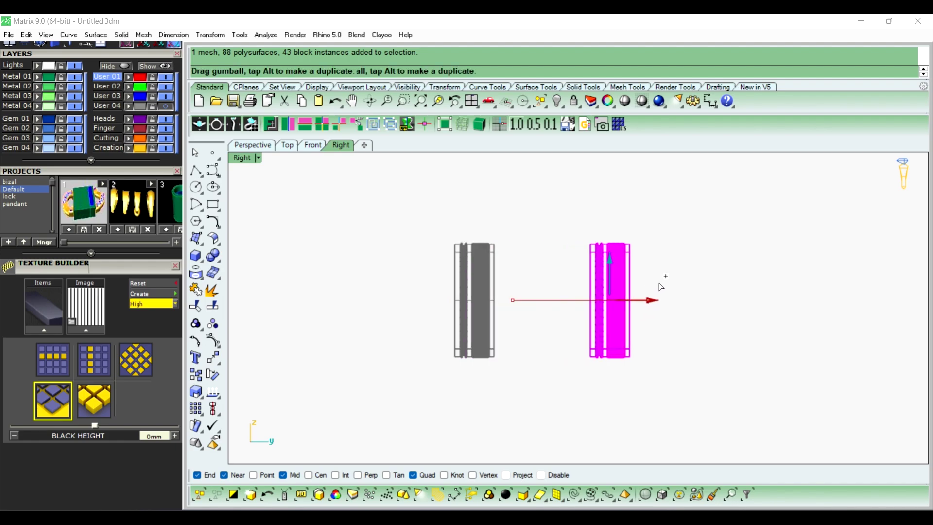
pyautogui.moveTo(515, 304); pyautogui.dragTo(658, 286)
pyautogui.click(737, 258)
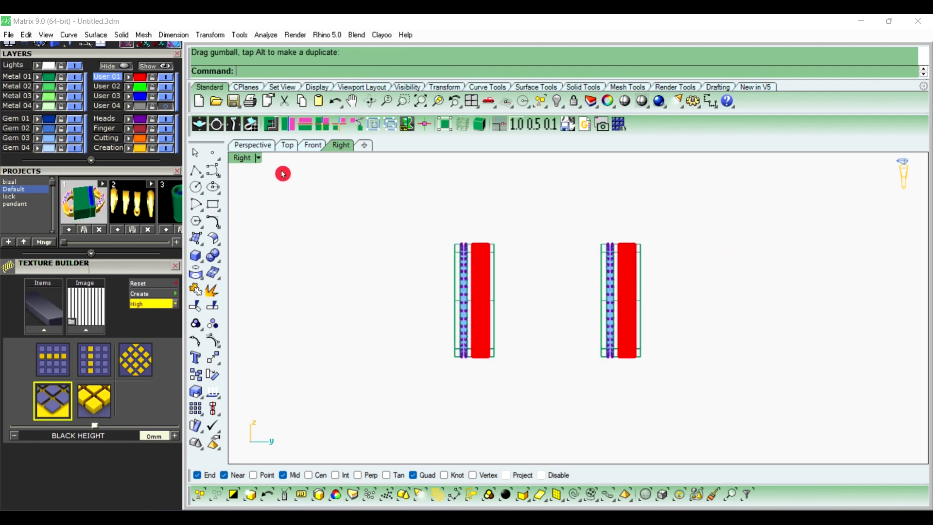
# Step: In Perspective, delete the copy's ribbed texture mesh, leaving a smooth red band
pyautogui.click(253, 146)
pyautogui.scroll(2, 508, 249)
pyautogui.click(521, 255)
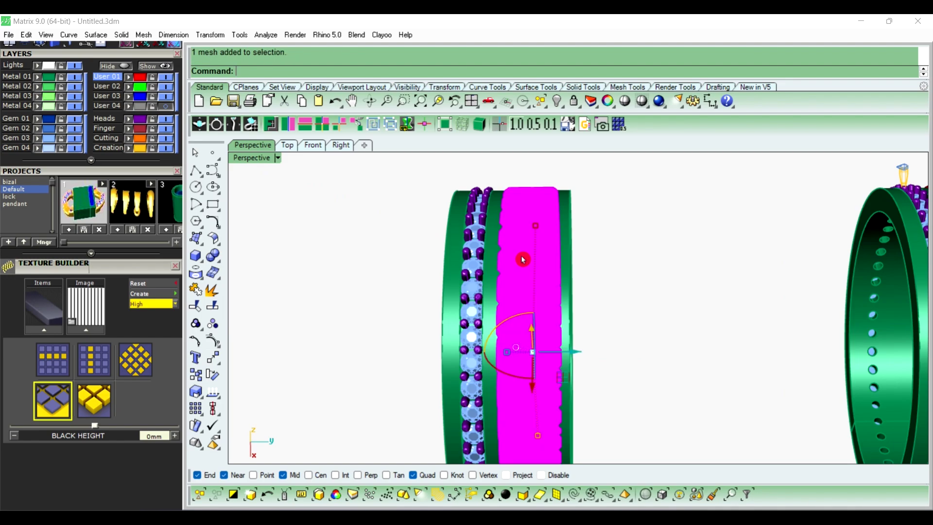
pyautogui.press('Delete')
pyautogui.moveTo(339, 258)
pyautogui.mouseDown(button='right')
pyautogui.moveTo(424, 281)
pyautogui.moveTo(560, 275)
pyautogui.moveTo(537, 287)
pyautogui.moveTo(547, 287)
pyautogui.mouseUp(button='right')
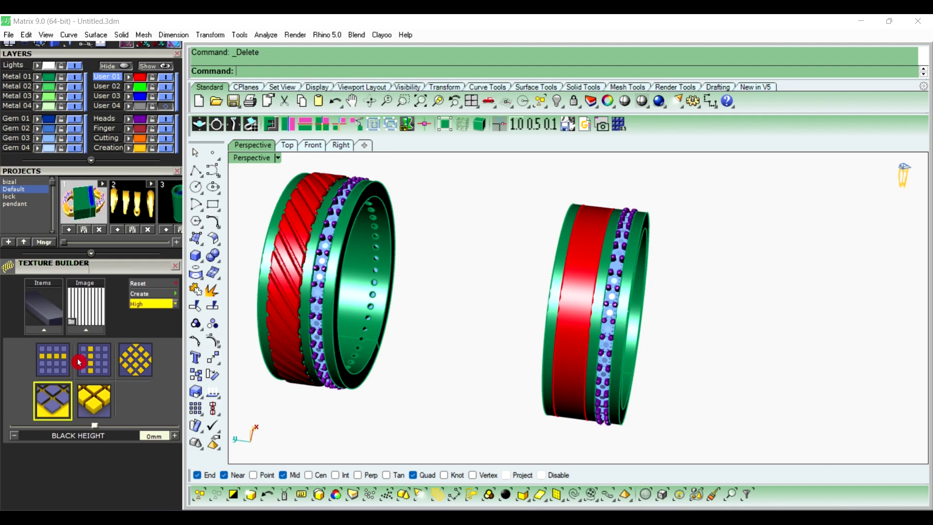
# Step: Load Fiber Image from the Textures folder as the Texture Builder image
pyautogui.click(74, 326)
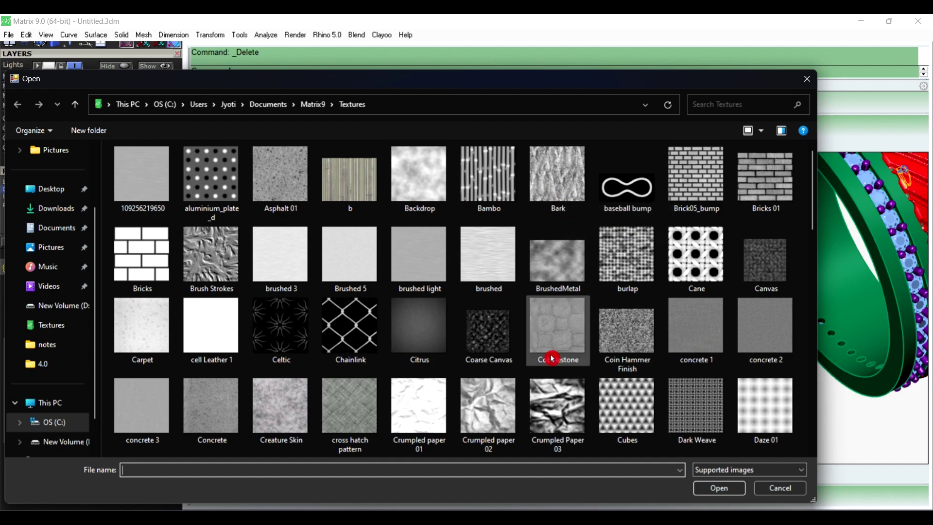
pyautogui.scroll(-3, 553, 357)
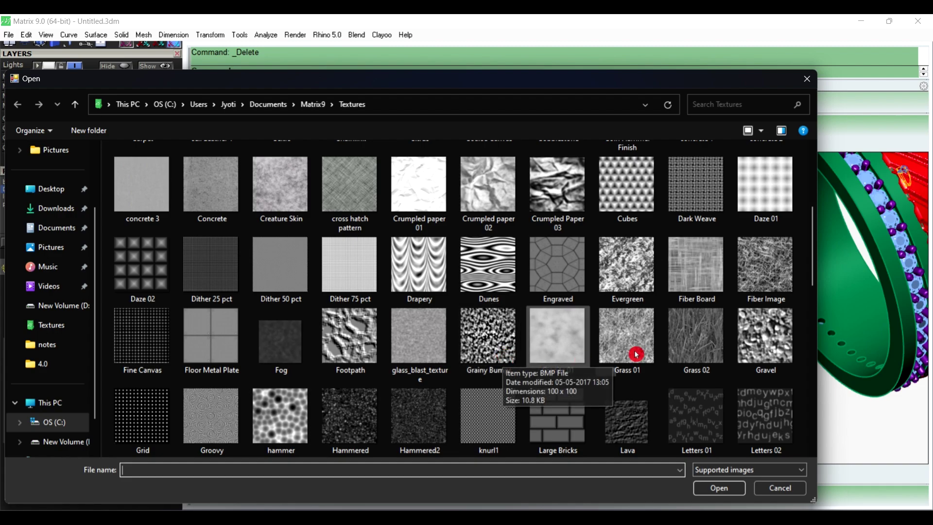
pyautogui.click(772, 271)
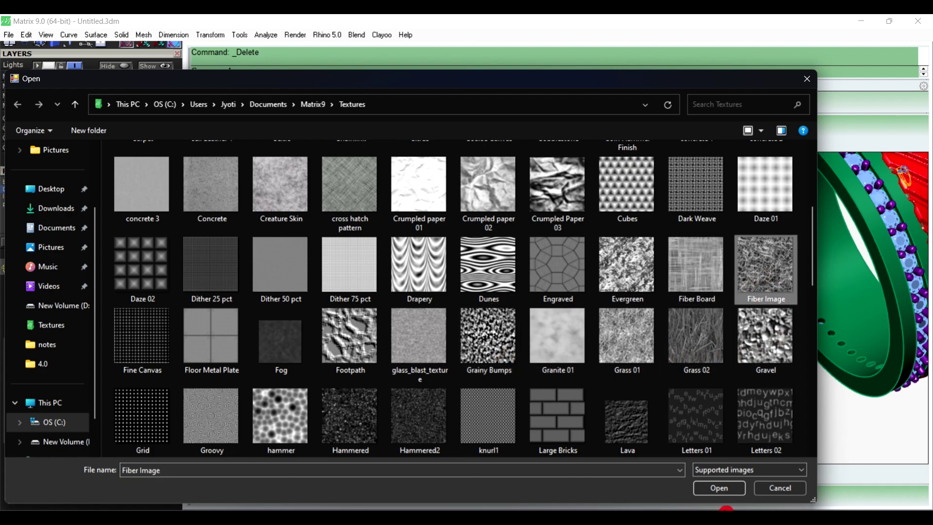
pyautogui.click(717, 490)
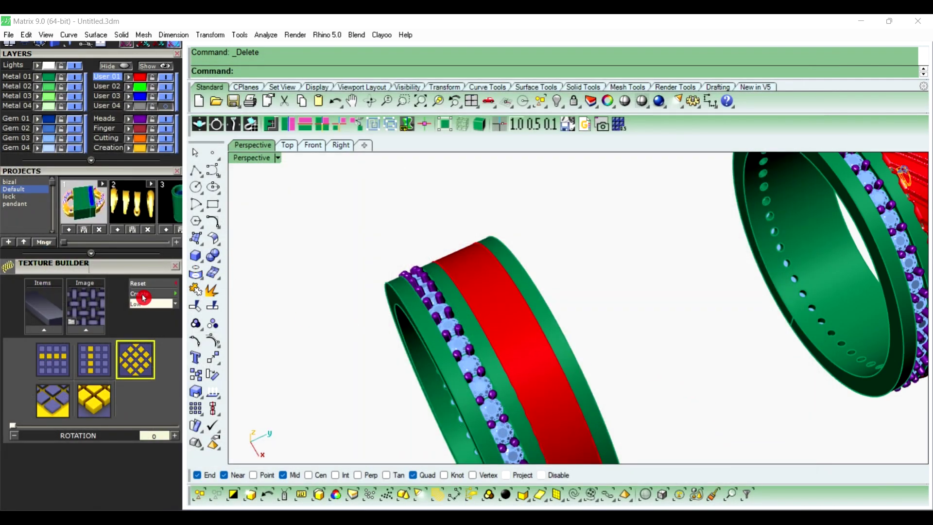
# Step: Preview the Fiber Image texture on the copy ring's red band at Medium detail
pyautogui.click(511, 329)
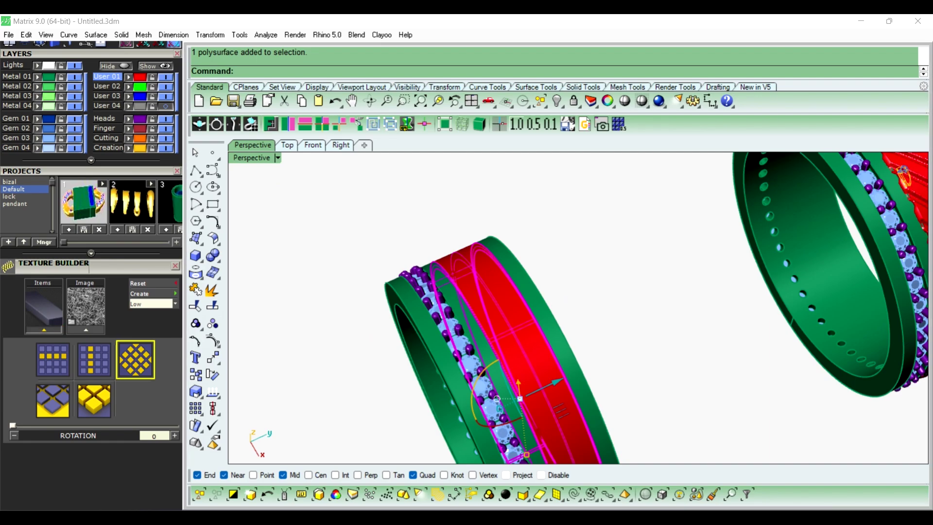
pyautogui.click(43, 329)
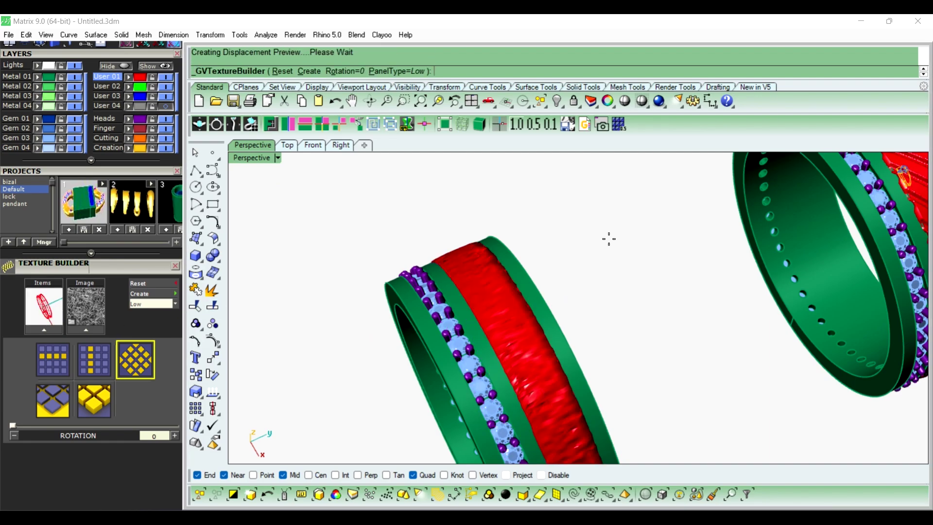
pyautogui.moveTo(609, 239)
pyautogui.mouseDown(button='right')
pyautogui.moveTo(554, 206)
pyautogui.moveTo(562, 233)
pyautogui.moveTo(581, 235)
pyautogui.mouseUp(button='right')
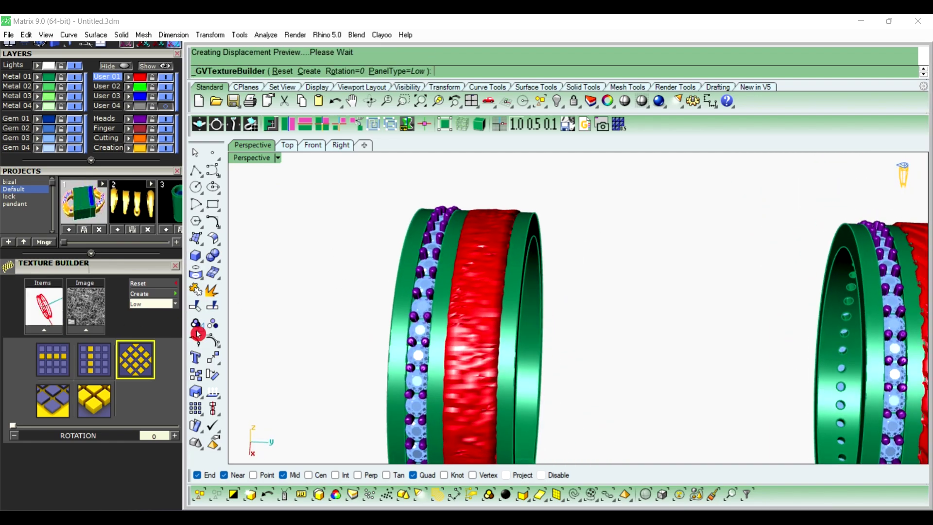
pyautogui.click(165, 304)
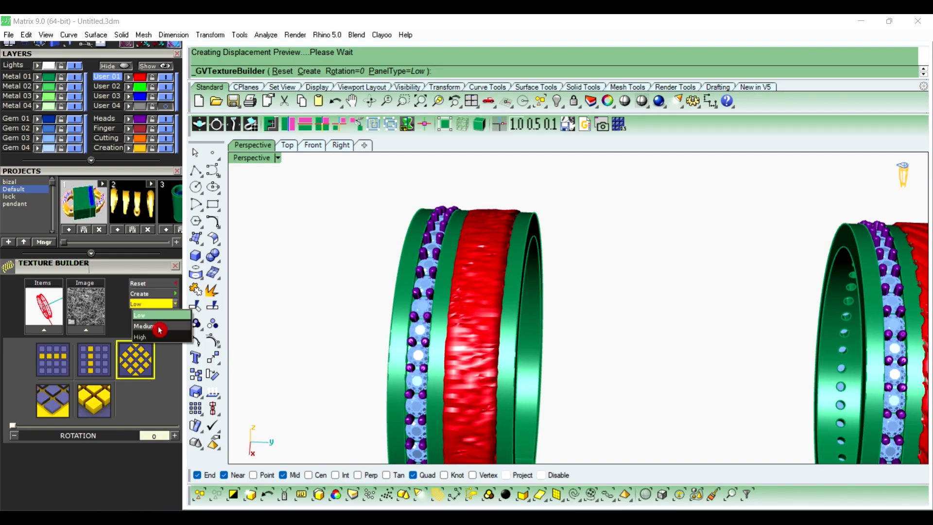
pyautogui.click(159, 330)
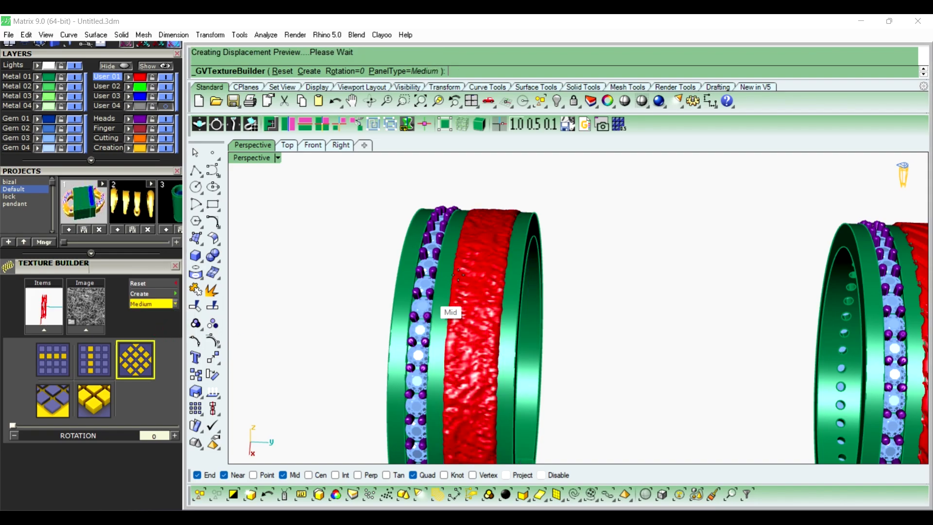
# Step: Raise the fiber texture detail to High and commit the displacement to the band
pyautogui.scroll(1, 491, 239)
pyautogui.scroll(2, 491, 239)
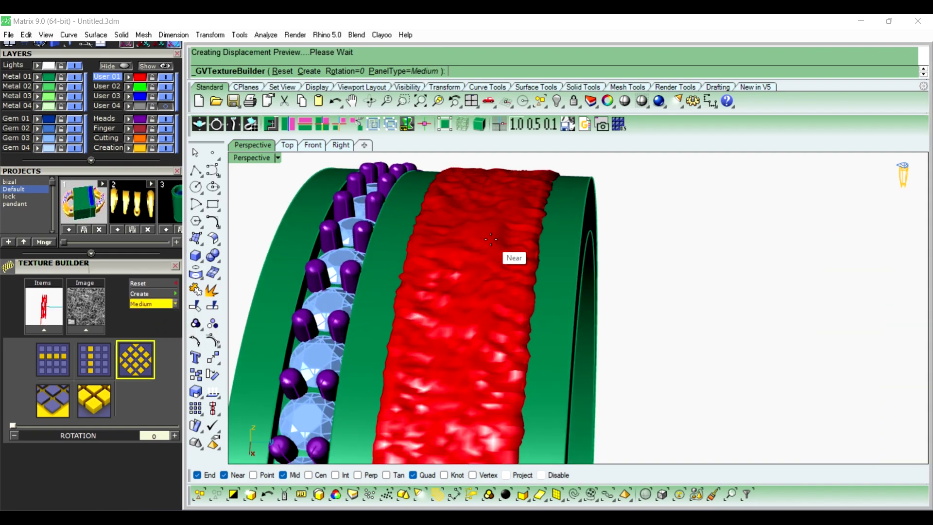
pyautogui.click(174, 304)
pyautogui.click(160, 338)
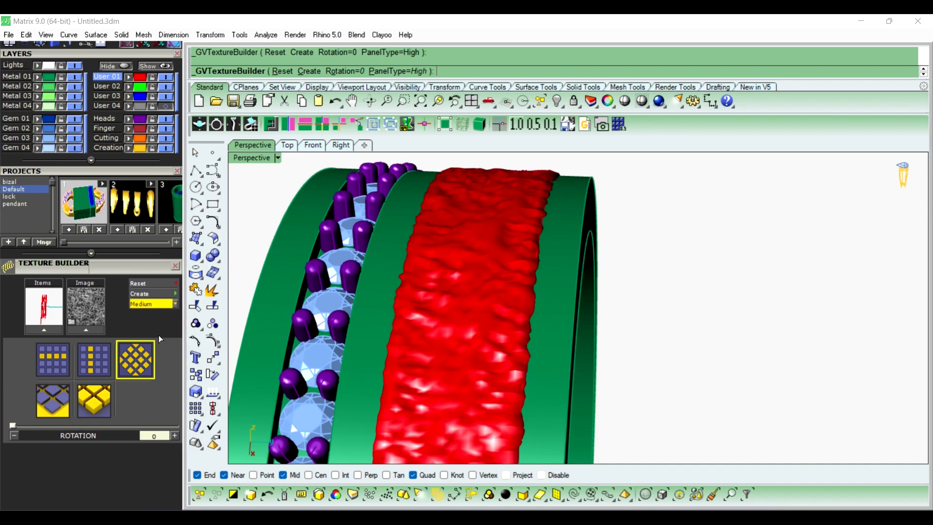
pyautogui.scroll(-3, 544, 218)
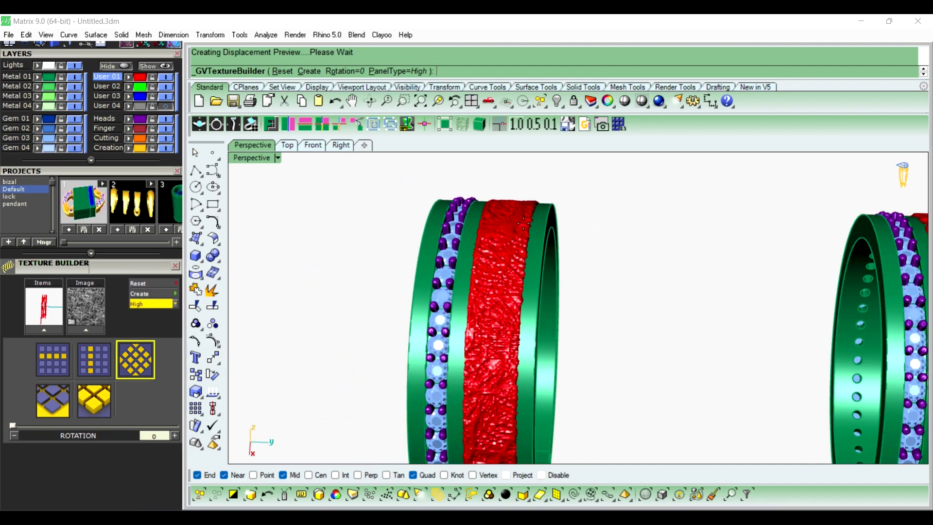
pyautogui.moveTo(619, 243)
pyautogui.mouseDown(button='right')
pyautogui.moveTo(547, 307)
pyautogui.moveTo(644, 222)
pyautogui.moveTo(596, 232)
pyautogui.mouseUp(button='right')
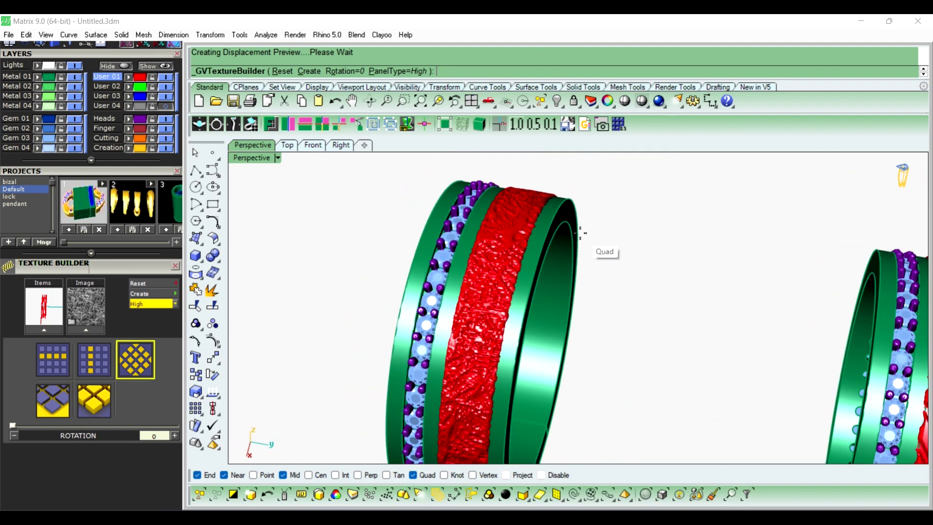
pyautogui.rightClick(581, 233)
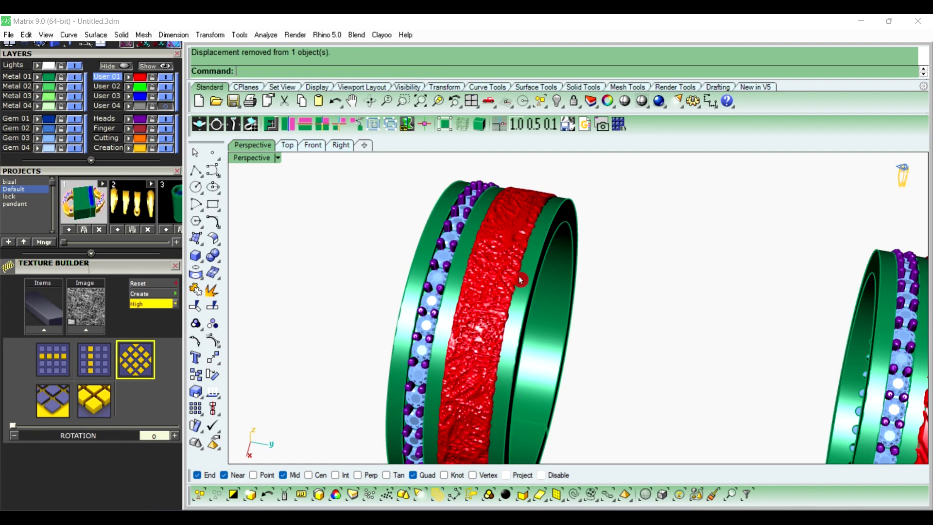
# Step: Move the fiber ring left, leaving a copy of it in the middle
pyautogui.scroll(-5, 562, 308)
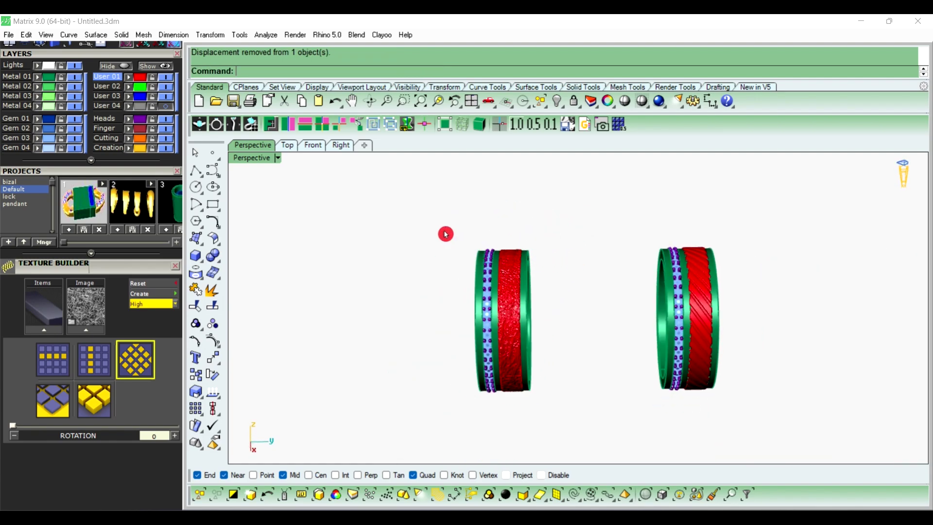
pyautogui.moveTo(416, 219); pyautogui.dragTo(592, 425)
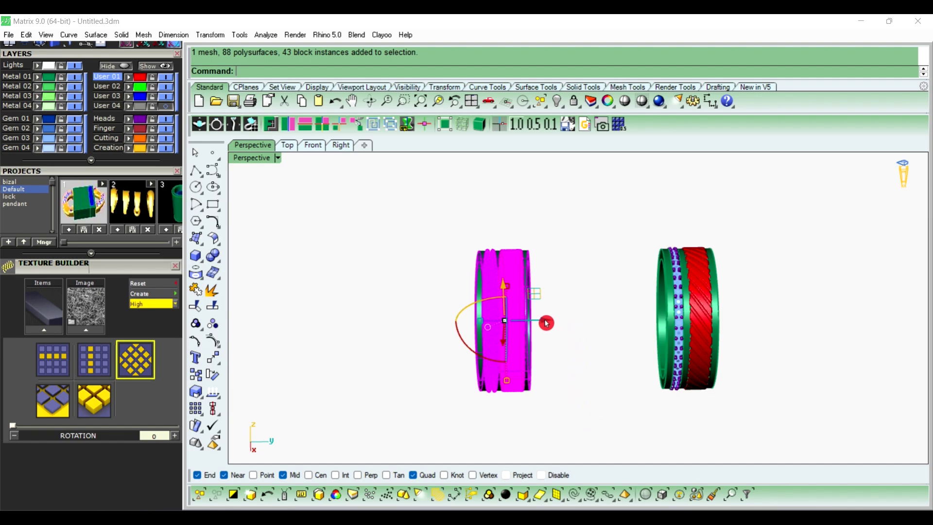
pyautogui.moveTo(546, 323); pyautogui.dragTo(419, 323)
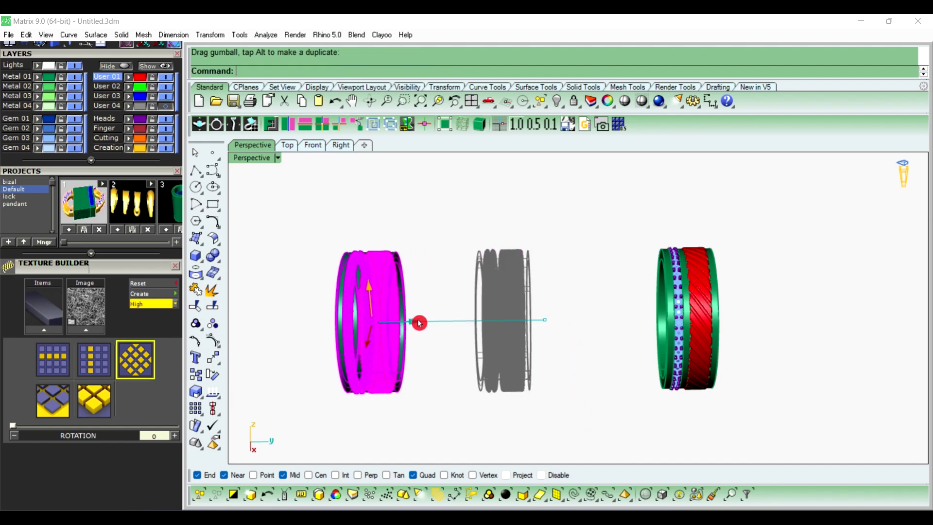
pyautogui.click(589, 300)
# Step: Delete the middle ring's fiber texture mesh so its red band is smooth
pyautogui.scroll(3, 509, 286)
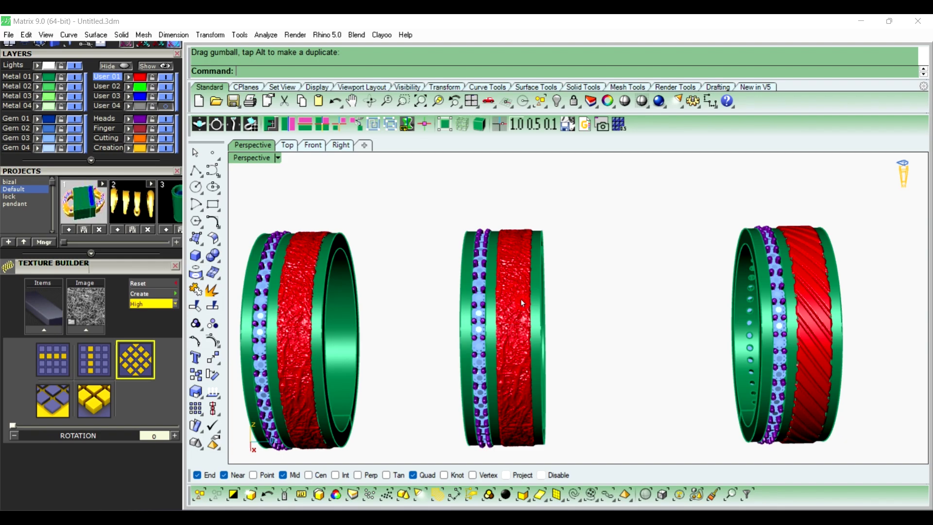
pyautogui.click(521, 298)
pyautogui.press('Return')
pyautogui.press('Delete')
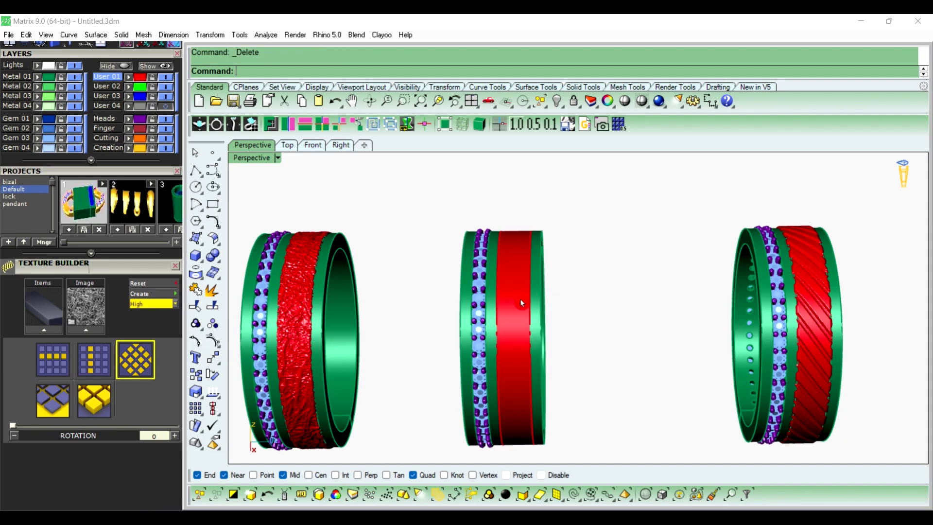
pyautogui.click(521, 303)
# Step: Load Texture 3 from the Textures folder as the Texture Builder image
pyautogui.click(610, 256)
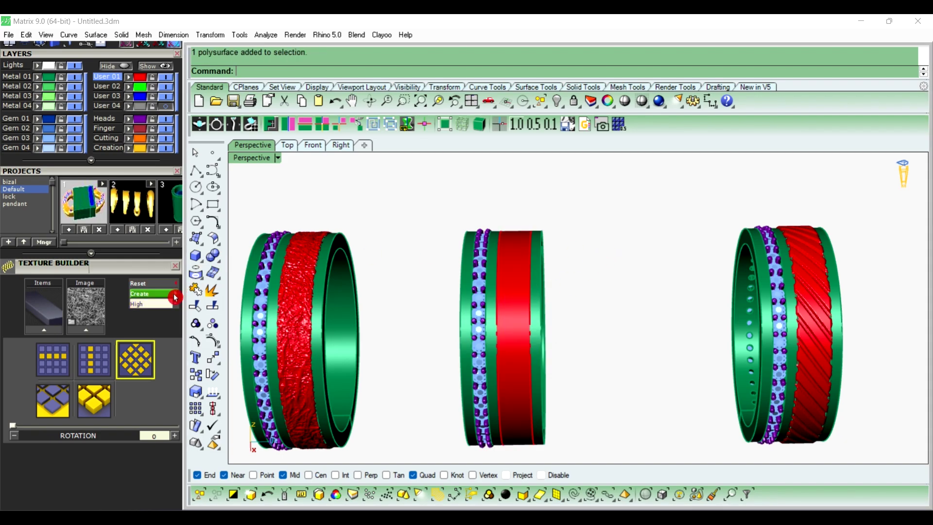
pyautogui.click(81, 321)
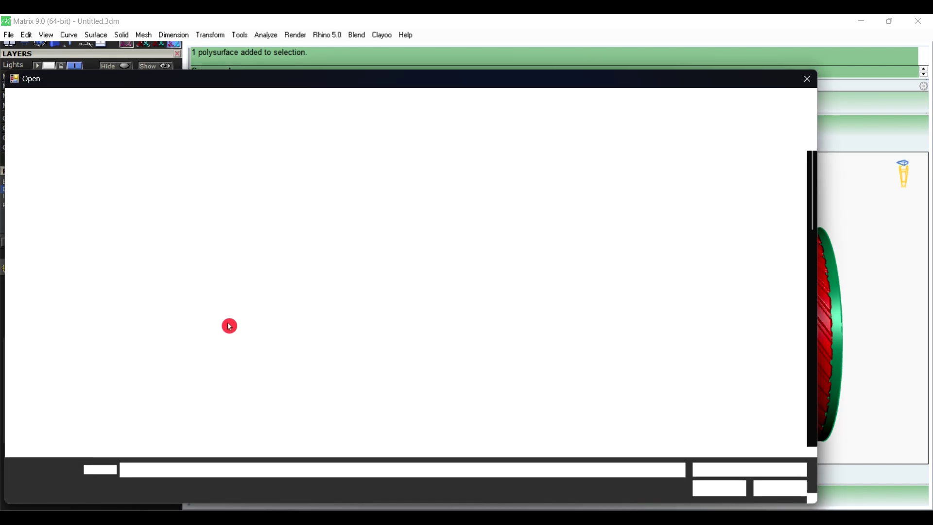
pyautogui.scroll(-3, 551, 307)
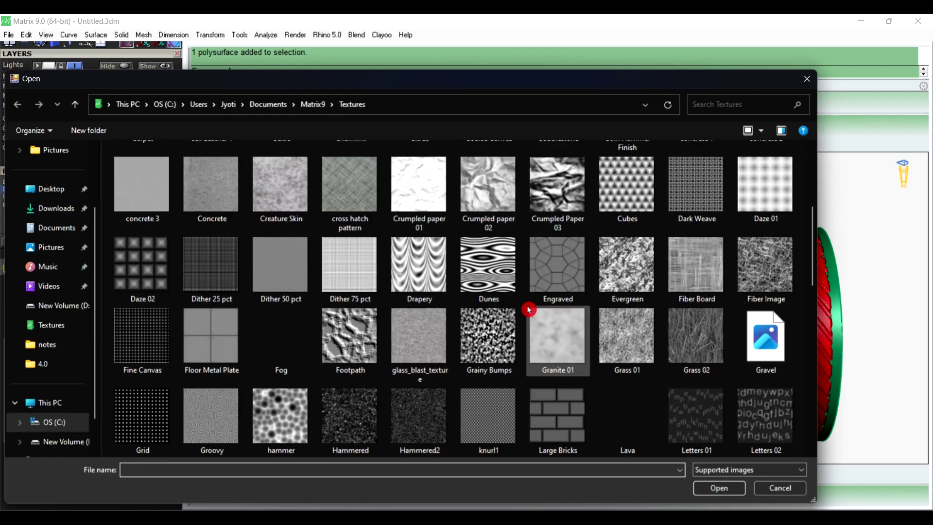
pyautogui.scroll(-2, 532, 308)
pyautogui.scroll(-5, 532, 308)
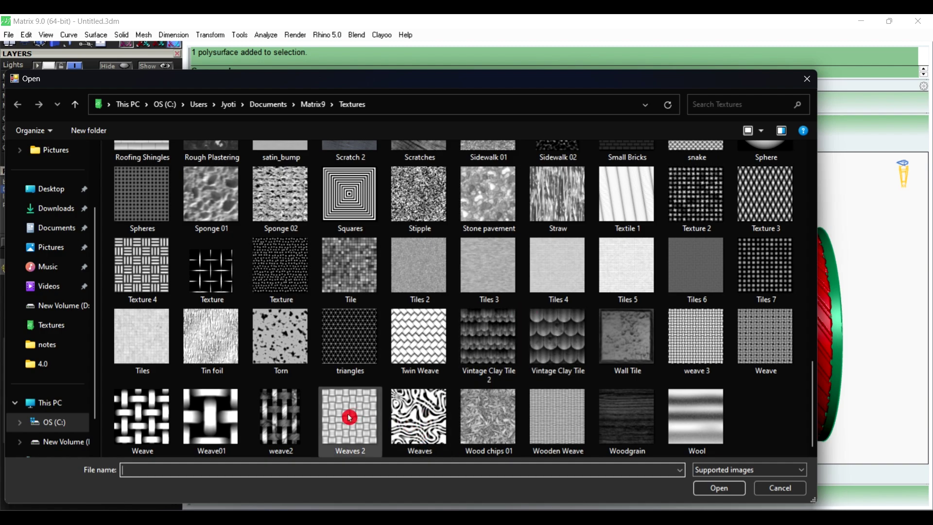
pyautogui.click(760, 190)
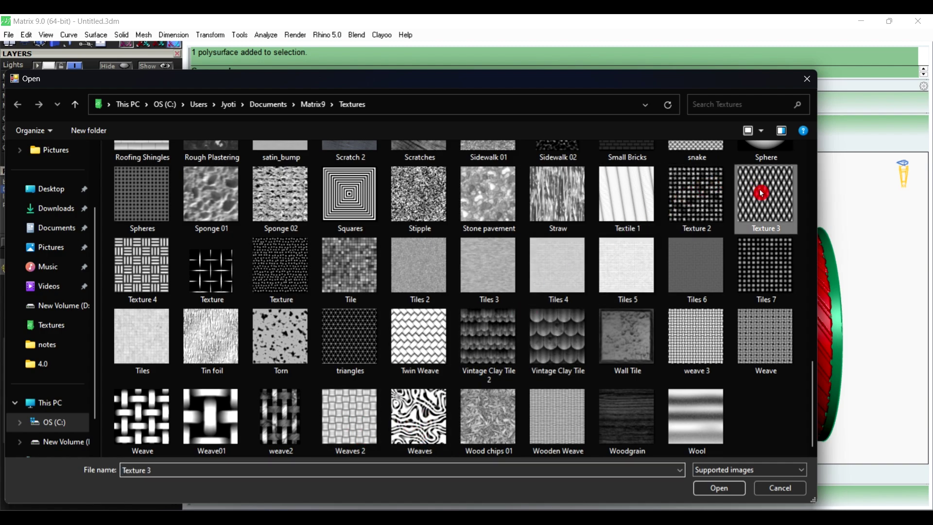
pyautogui.click(719, 489)
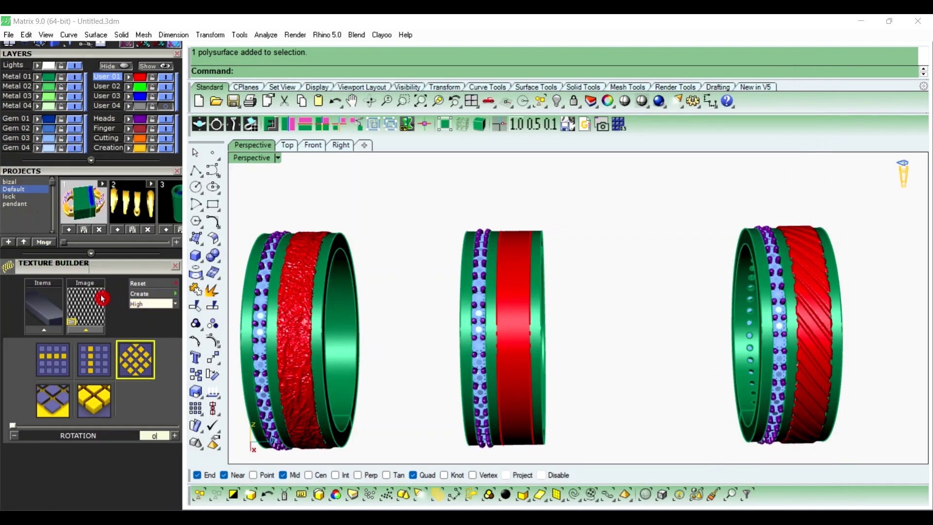
# Step: Create a Texture 3 displacement on the middle ring's red band at Medium resolution
pyautogui.click(515, 310)
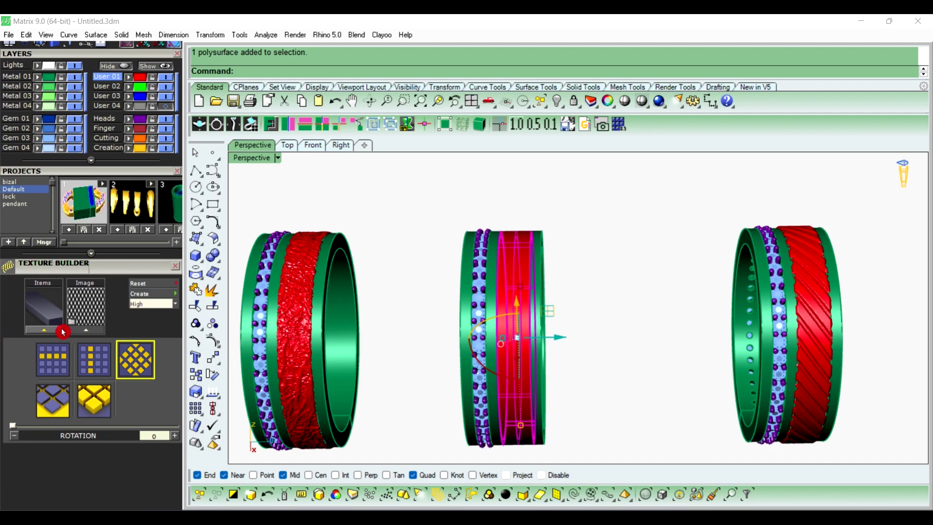
pyautogui.click(151, 294)
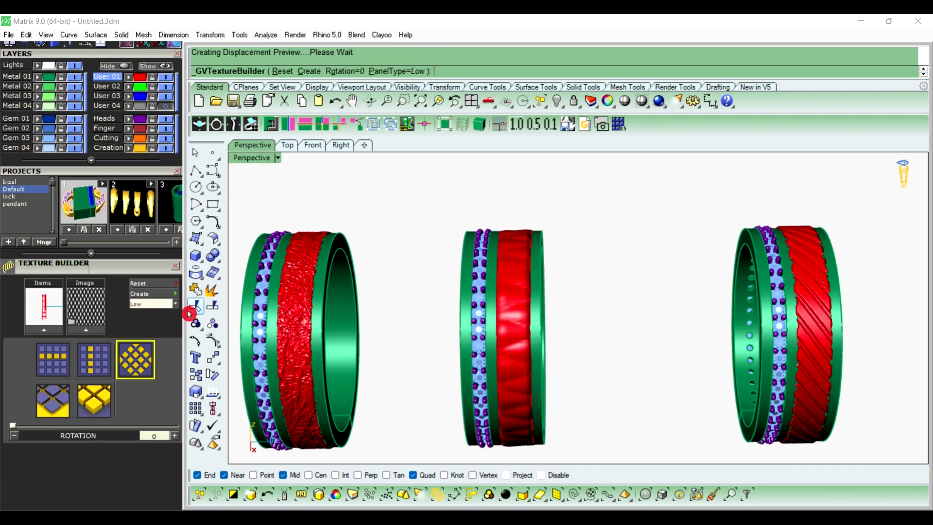
pyautogui.scroll(3, 517, 262)
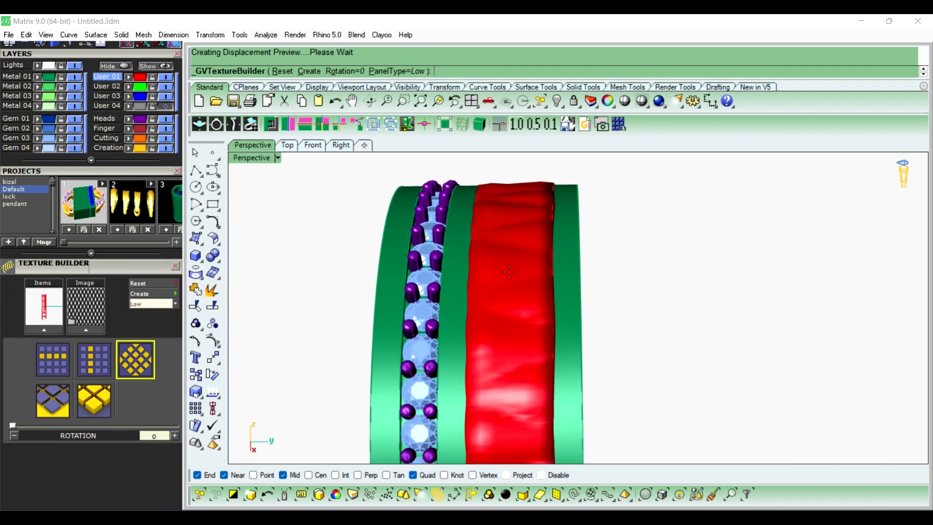
pyautogui.click(173, 309)
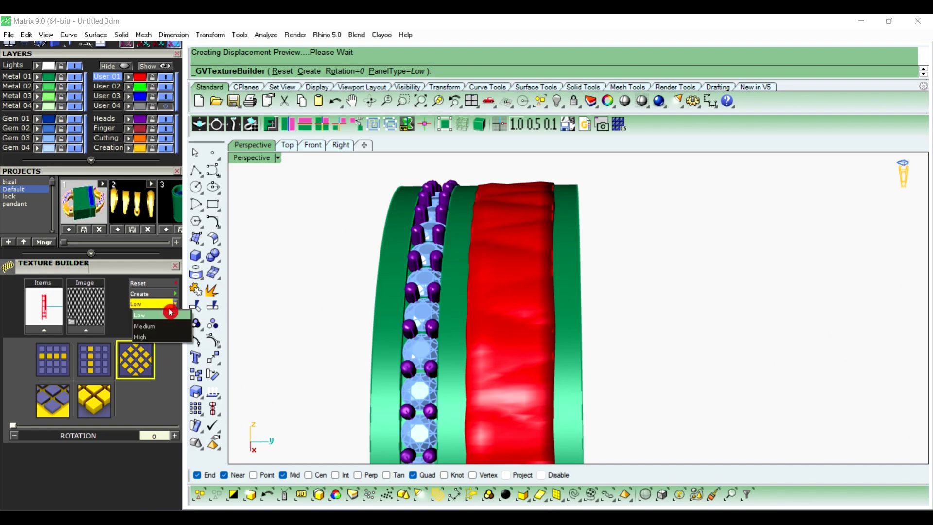
pyautogui.click(163, 323)
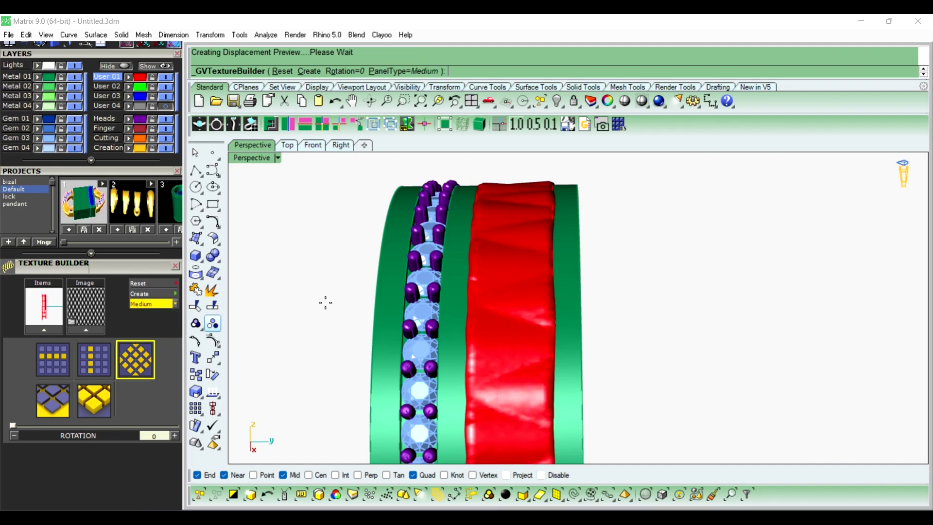
pyautogui.moveTo(676, 204); pyautogui.dragTo(650, 234, button='right')
pyautogui.scroll(-2, 649, 234)
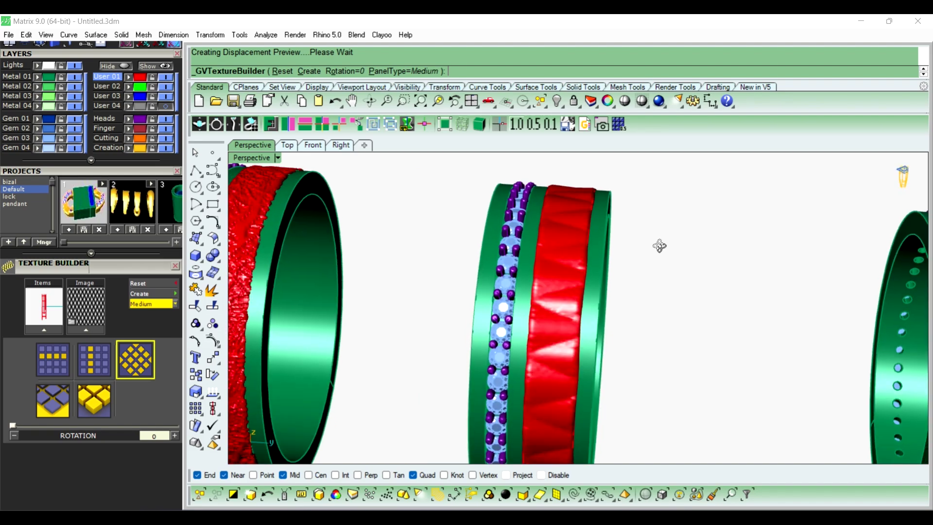
pyautogui.scroll(3, 559, 234)
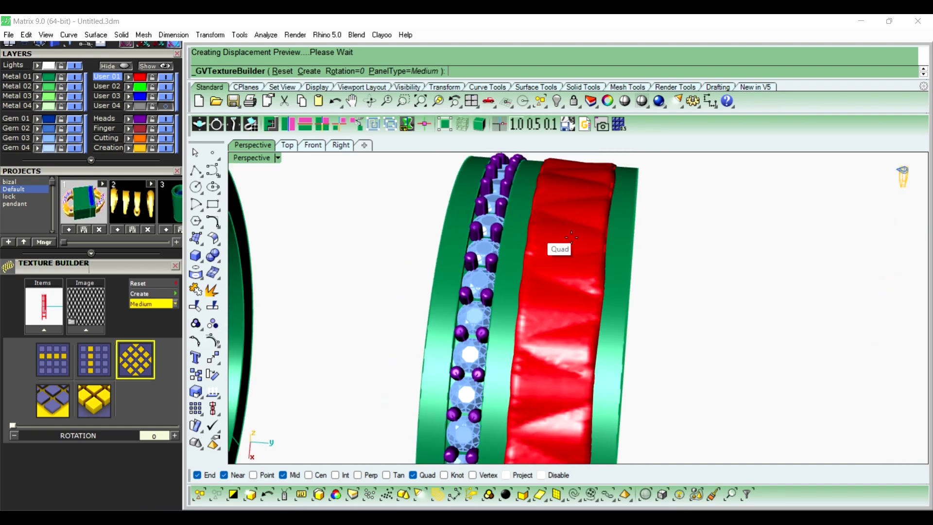
pyautogui.click(54, 399)
# Step: Set Tile X and Tile Y of the zigzag pattern to 3
pyautogui.click(54, 362)
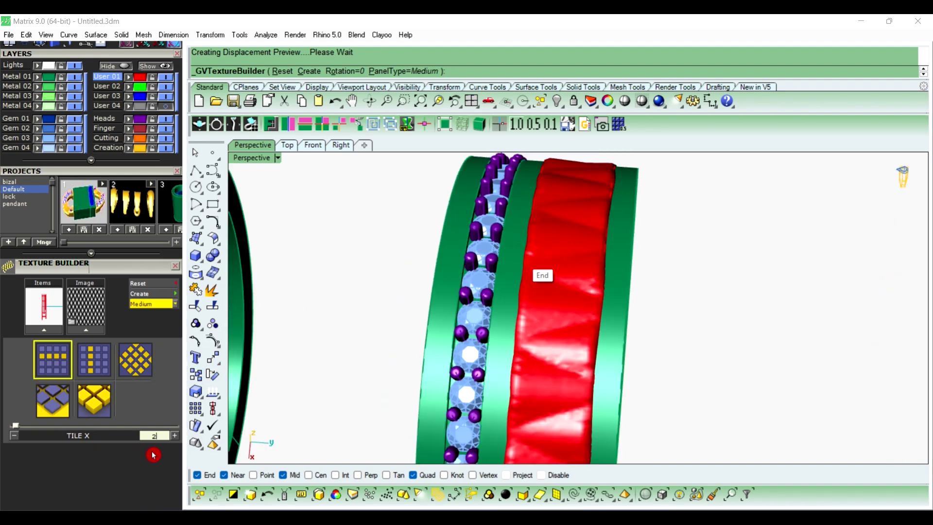
pyautogui.click(176, 440)
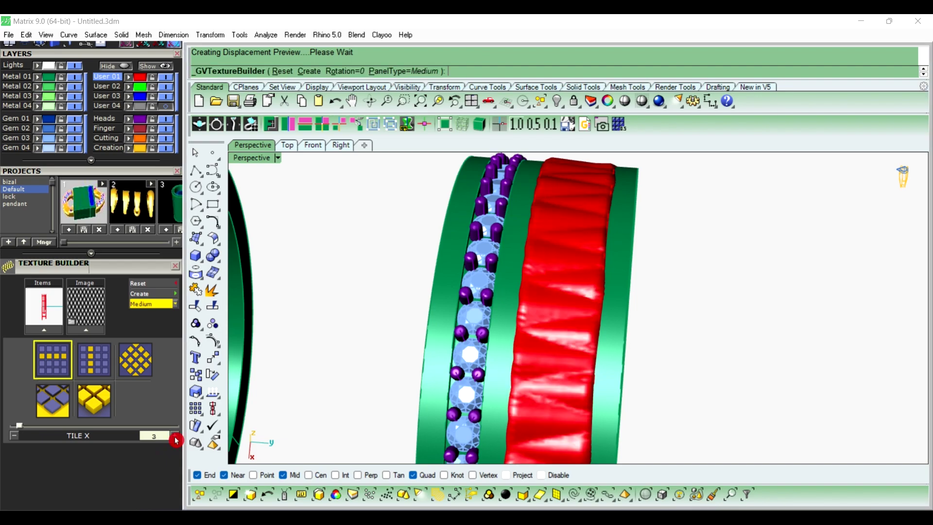
pyautogui.click(91, 380)
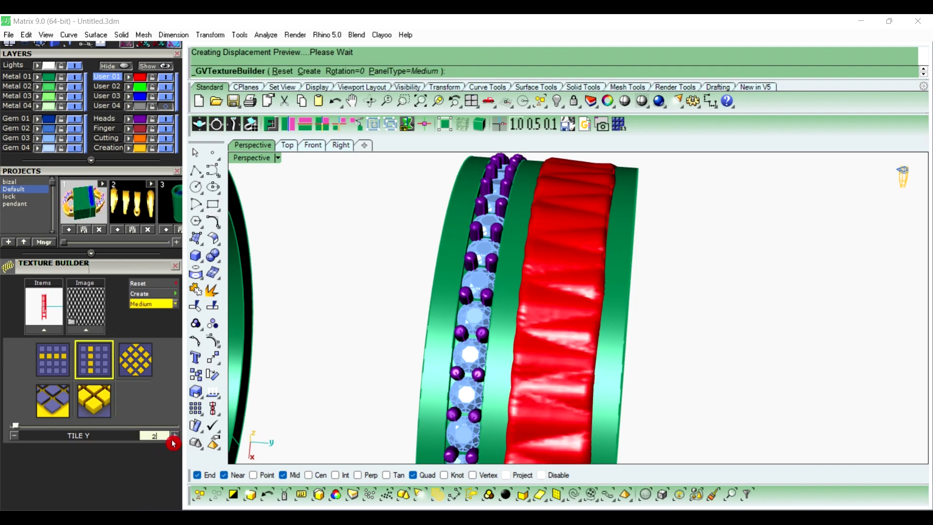
pyautogui.click(175, 440)
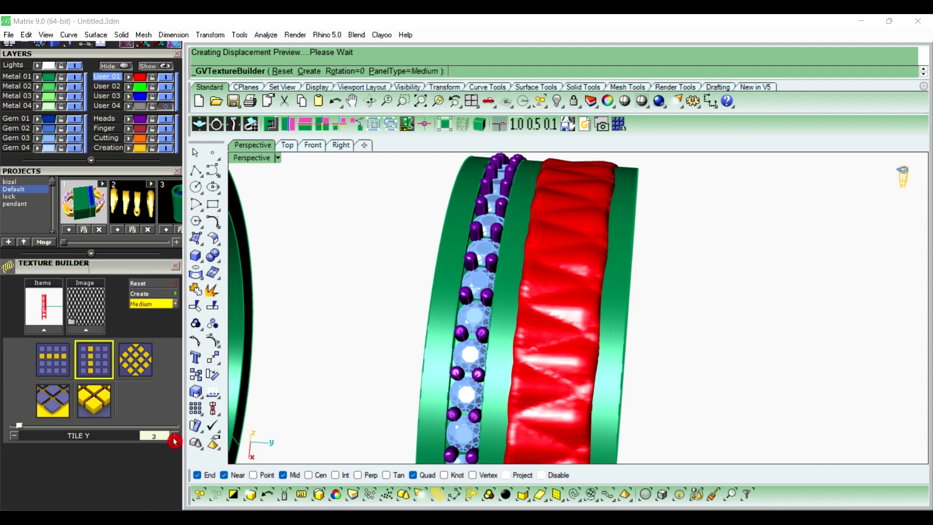
# Step: Try High resolution, settle back on Medium, and inspect the three rings
pyautogui.scroll(-3, 671, 233)
pyautogui.scroll(-2, 672, 292)
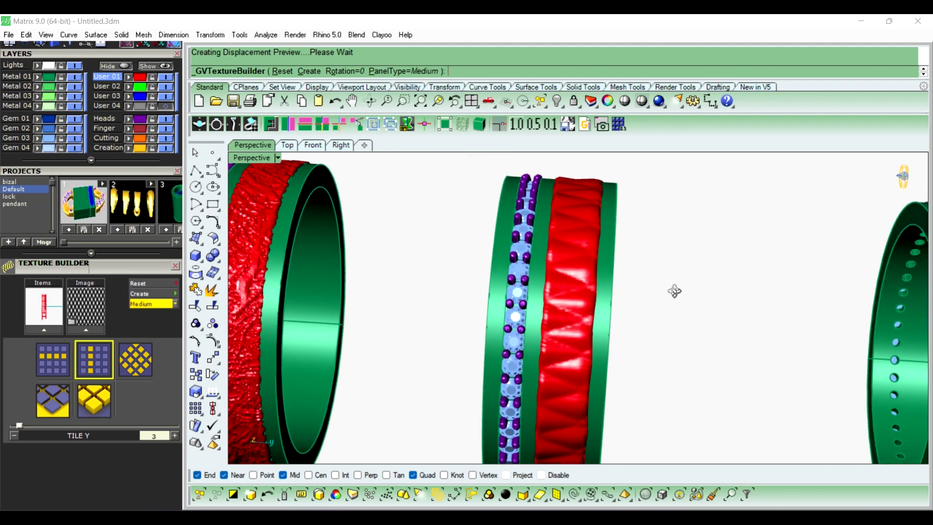
pyautogui.scroll(-1, 671, 286)
pyautogui.click(112, 334)
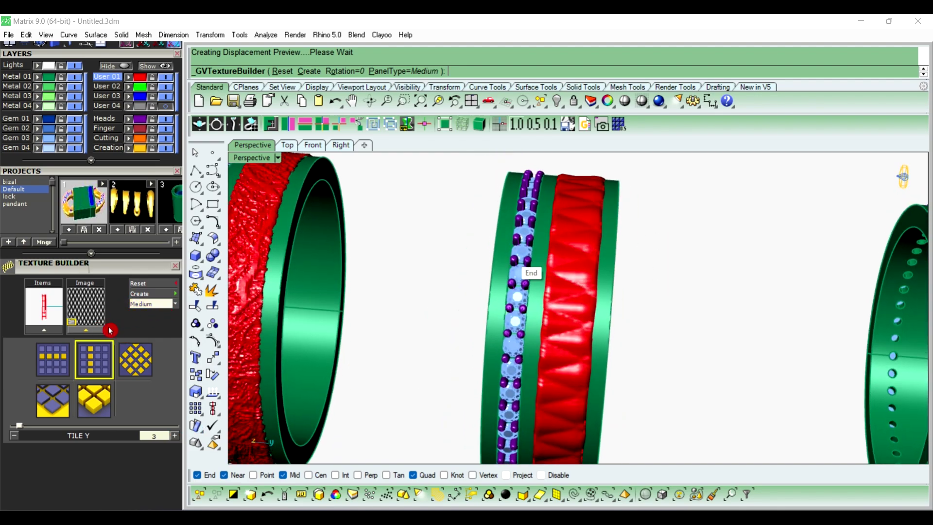
pyautogui.click(175, 304)
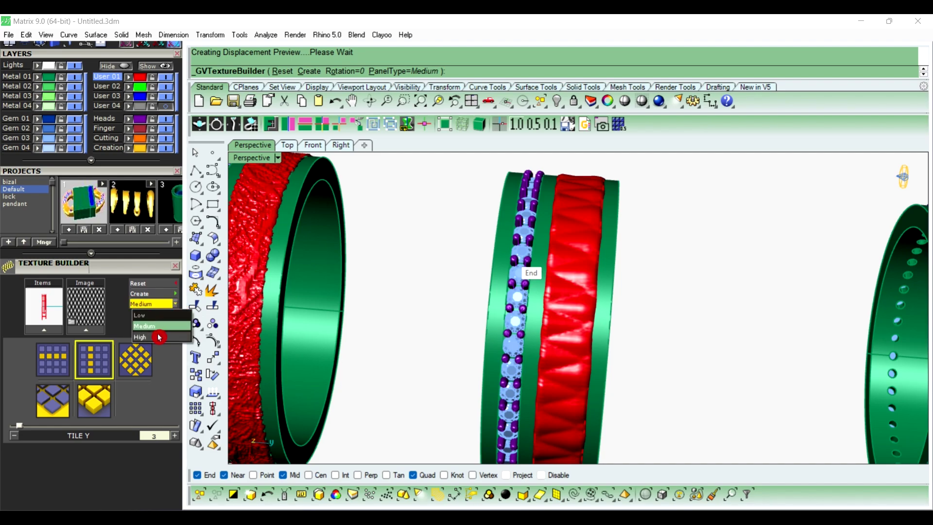
pyautogui.click(160, 338)
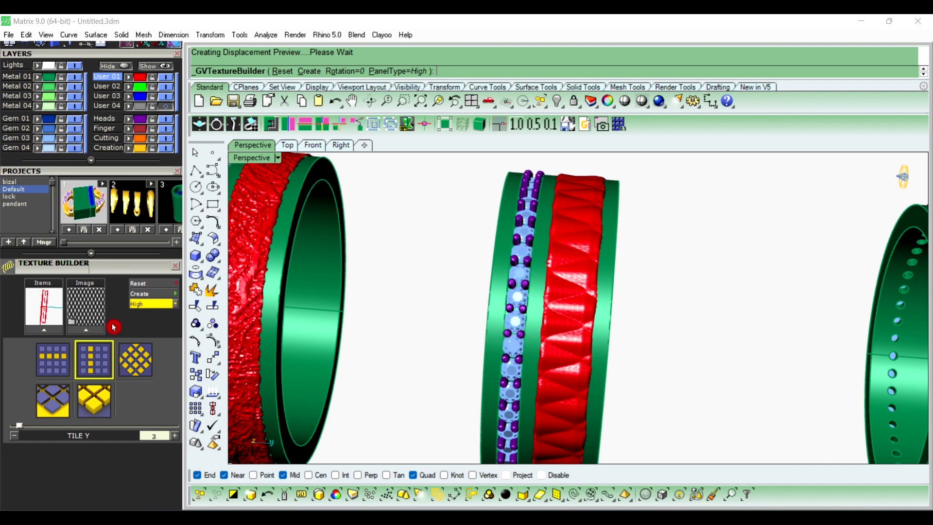
pyautogui.click(172, 304)
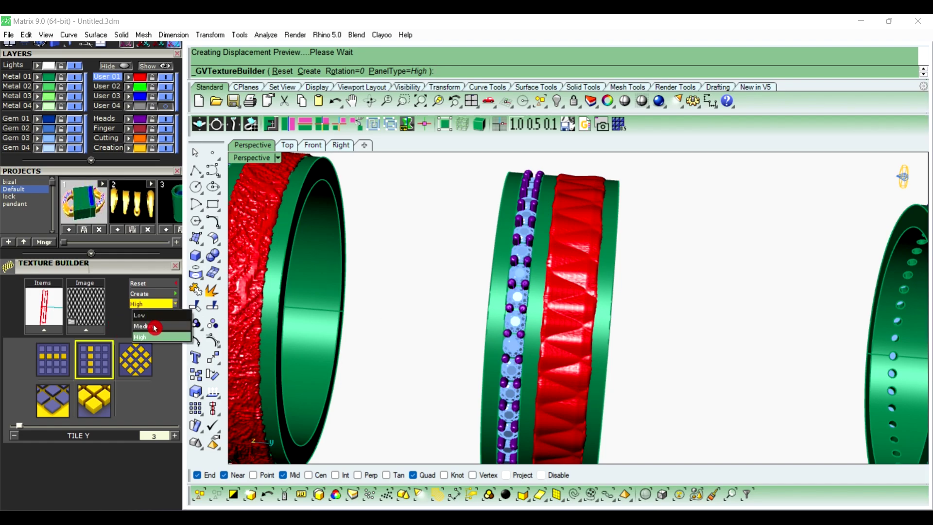
pyautogui.click(154, 326)
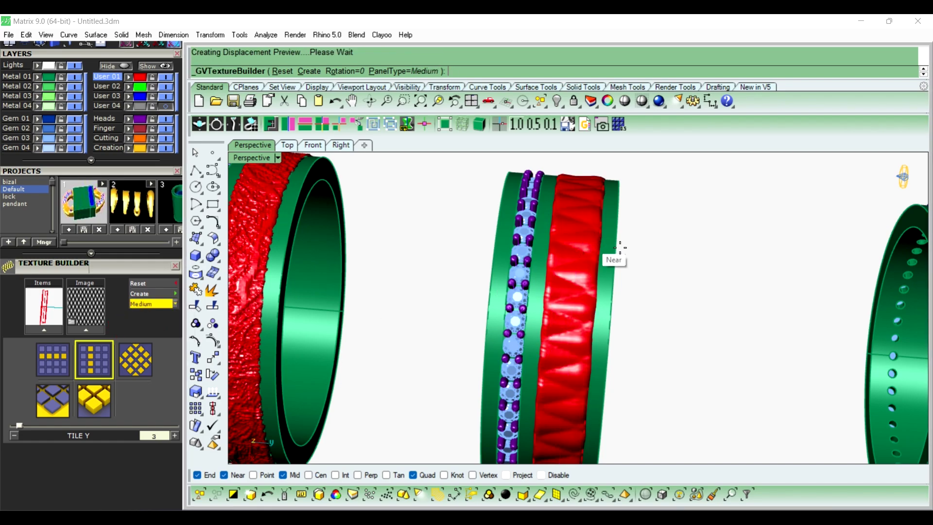
pyautogui.moveTo(620, 248); pyautogui.dragTo(679, 202, button='right')
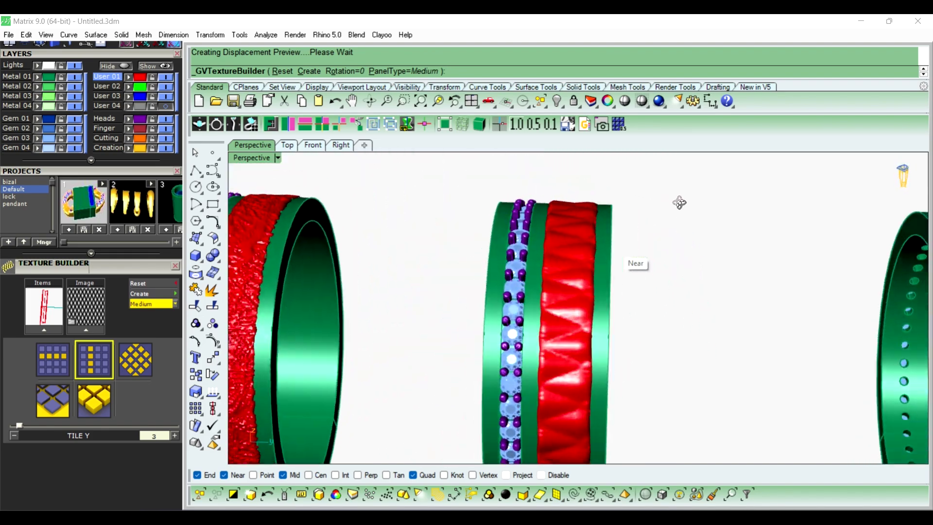
pyautogui.scroll(-2, 679, 203)
pyautogui.scroll(-3, 622, 234)
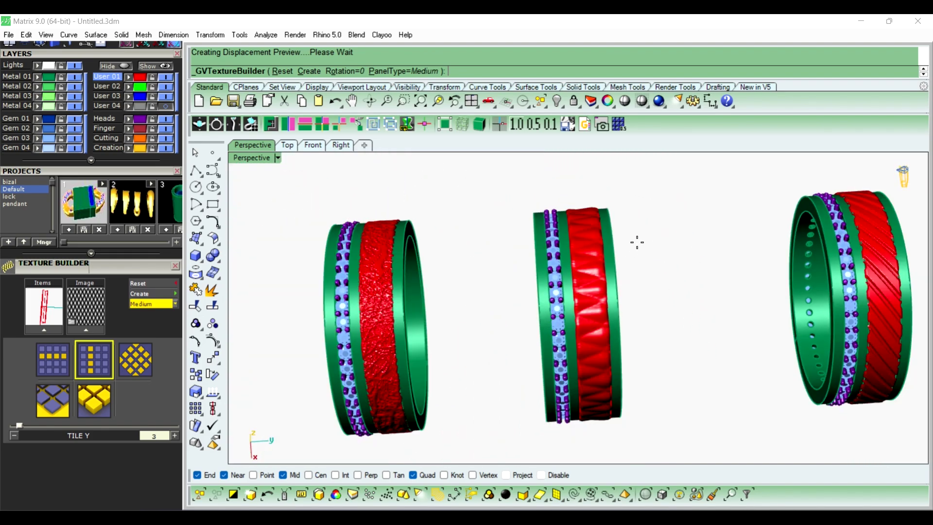
pyautogui.moveTo(639, 246)
pyautogui.mouseDown(button='right')
pyautogui.moveTo(697, 196)
pyautogui.moveTo(453, 257)
pyautogui.mouseUp(button='right')
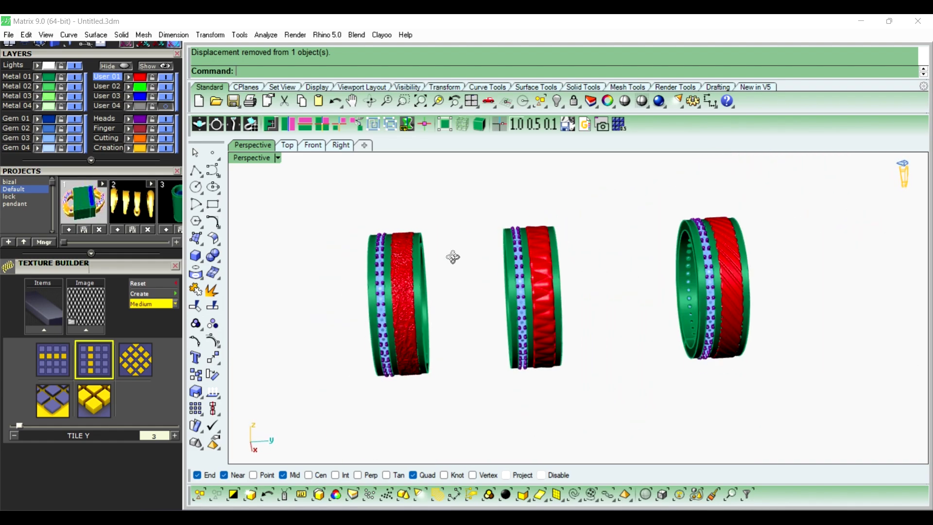
# Step: Select the three textured bands on layer User 01 and display them green
pyautogui.click(117, 217)
pyautogui.click(144, 79)
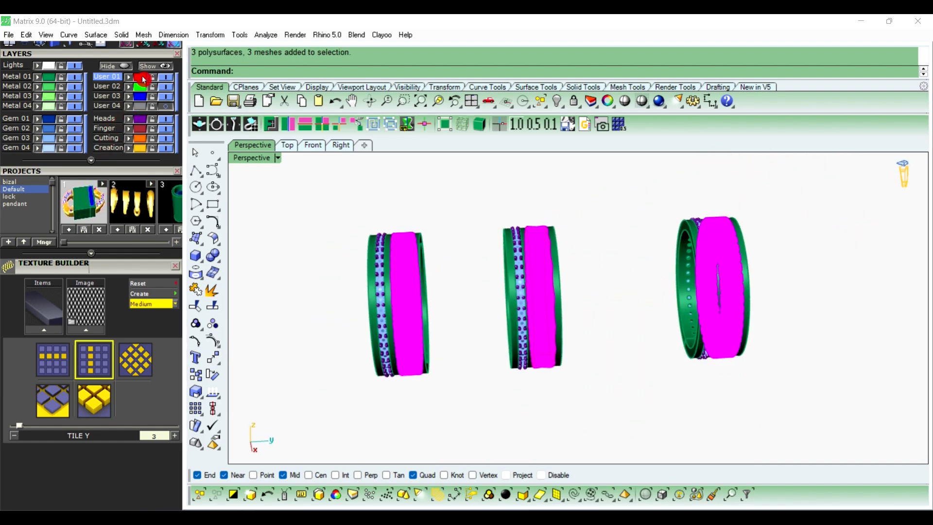
pyautogui.click(330, 212)
# Step: Orbit and zoom to inspect the three green textured rings
pyautogui.moveTo(576, 233); pyautogui.dragTo(431, 223, button='right')
pyautogui.scroll(1, 410, 213)
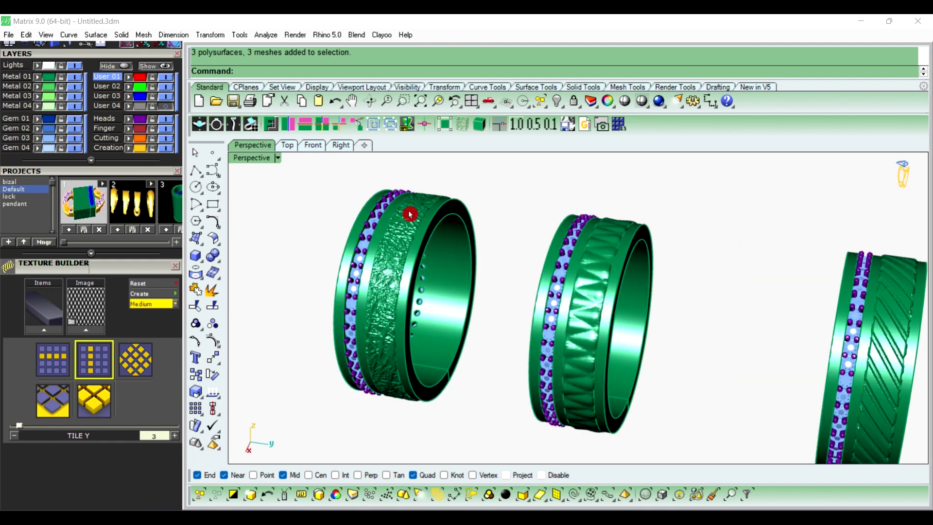
pyautogui.scroll(1, 409, 213)
pyautogui.scroll(2, 409, 212)
pyautogui.scroll(2, 409, 214)
pyautogui.scroll(-3, 409, 214)
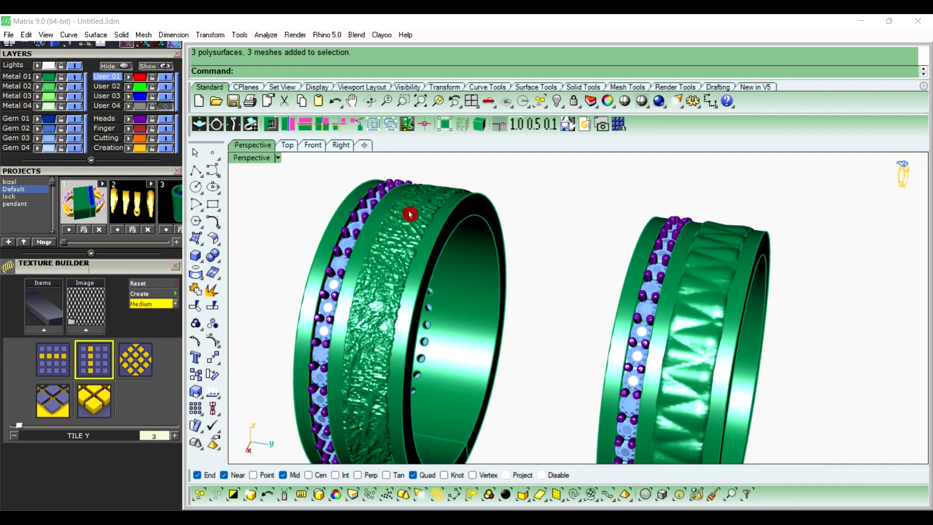
pyautogui.scroll(2, 689, 258)
pyautogui.scroll(2, 628, 257)
pyautogui.scroll(-2, 500, 243)
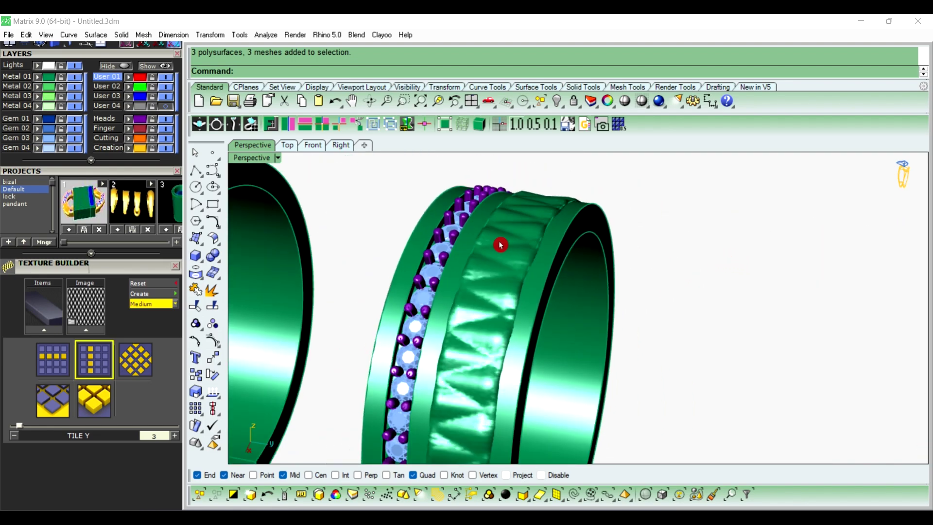